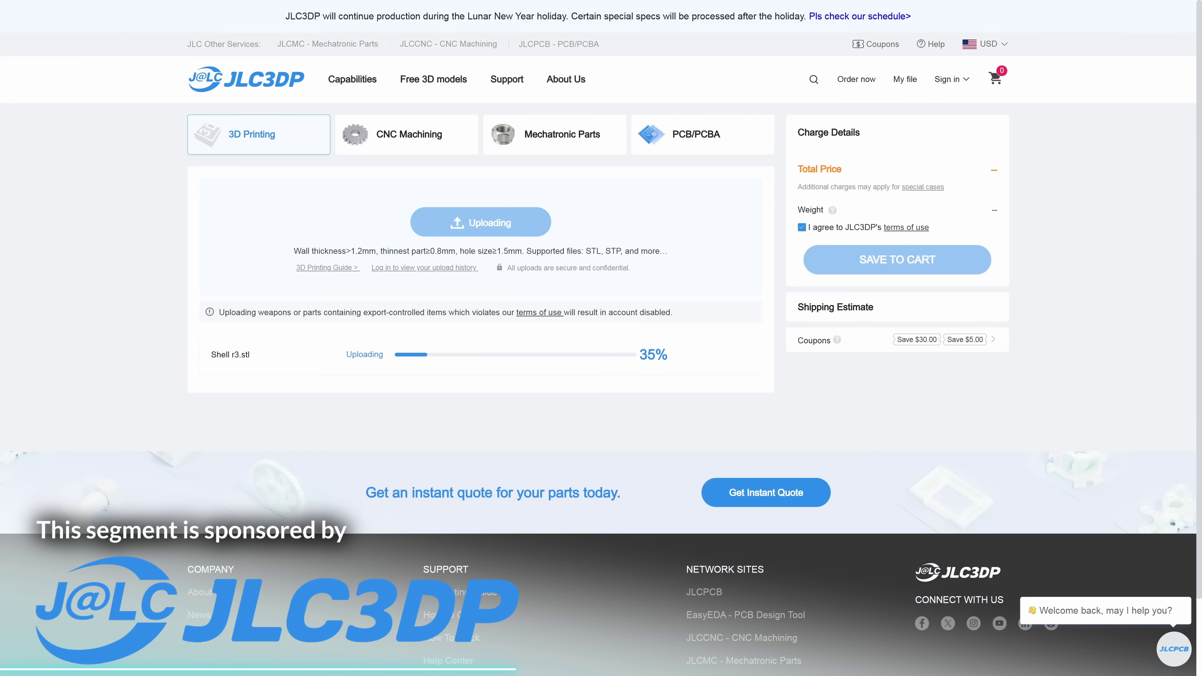
# Scroll down the JLC3DP page to the Shell r3.stl quote of $0.31 with $1.50 shipping.
pyautogui.scroll(-2, 601, 332)
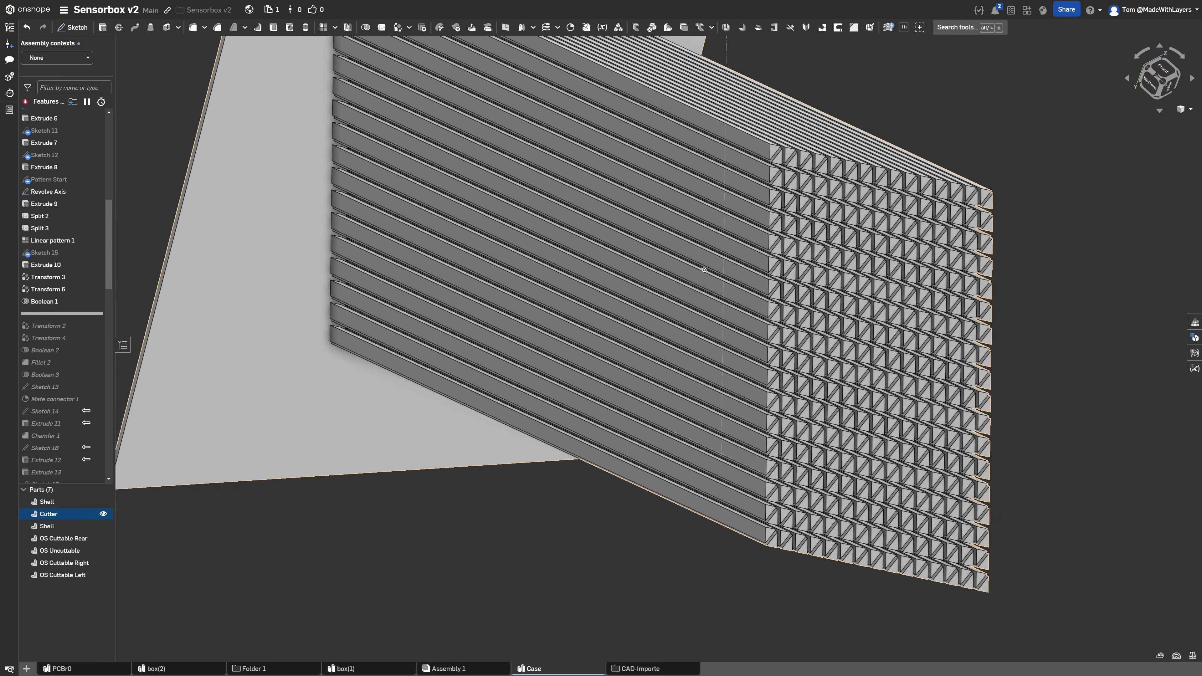
pyautogui.click(102, 514)
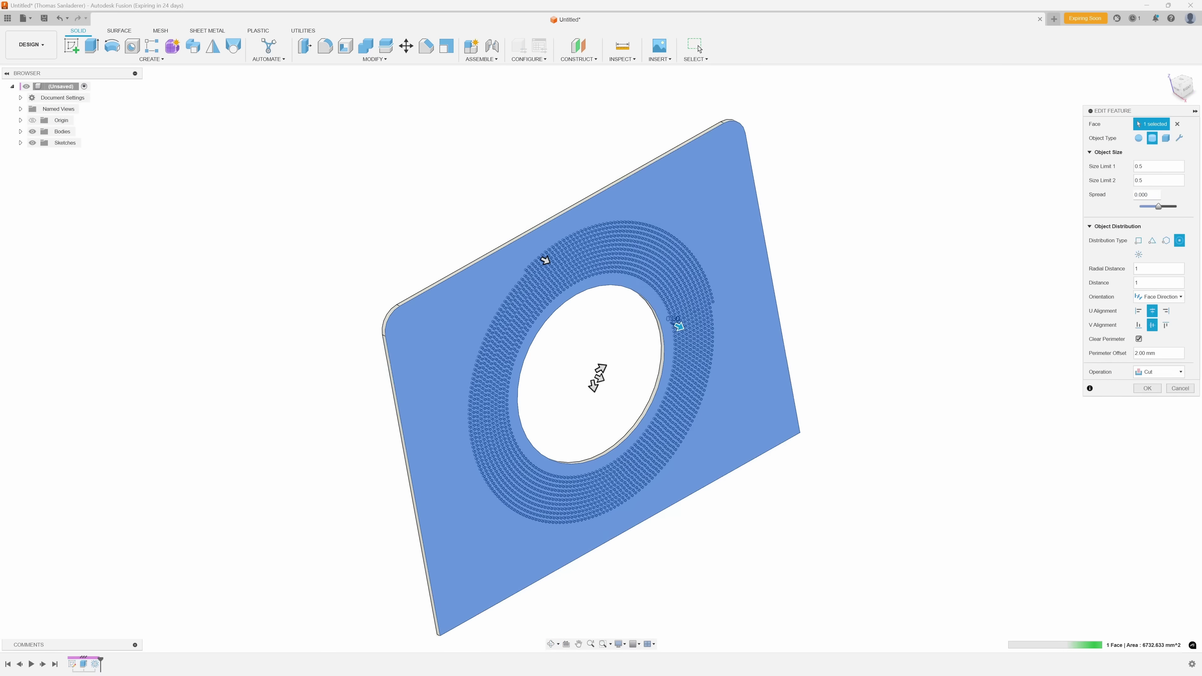
# Confirm the Cut texture feature to place the ring of shapes around the hole.
pyautogui.press('Return')
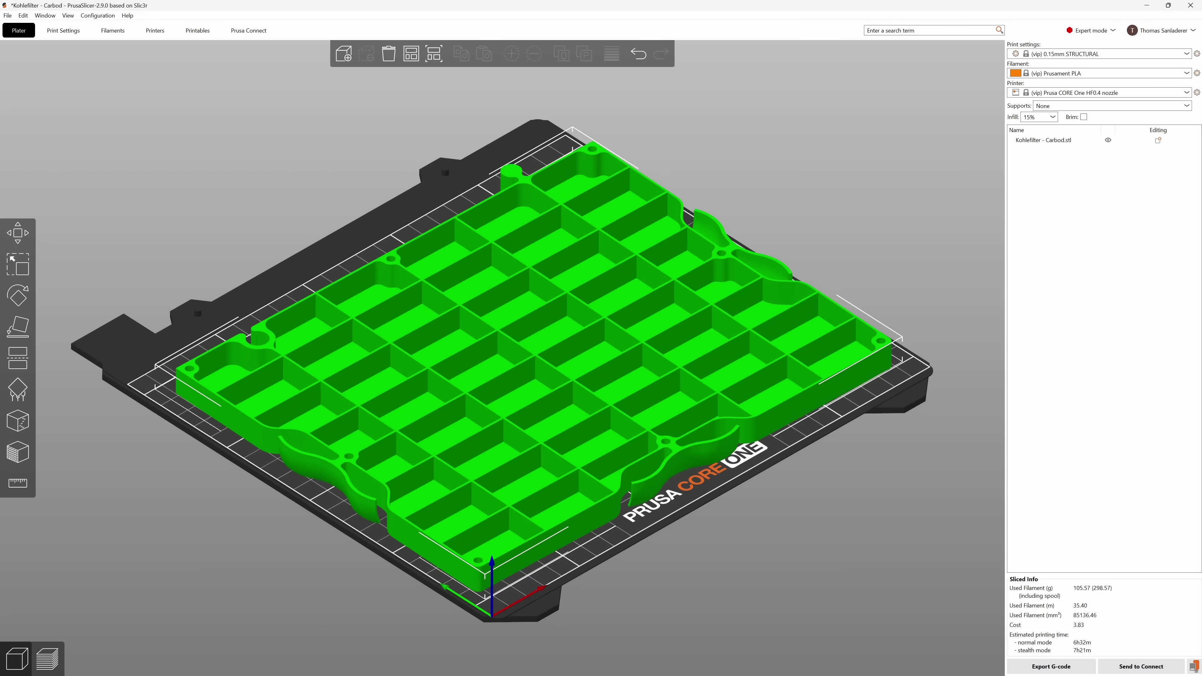
# Load Kohlefilter - Bool Carbox Infill.stl as a modifier mesh on the Kohlefilter - Carbod object.
pyautogui.rightClick(1052, 141)
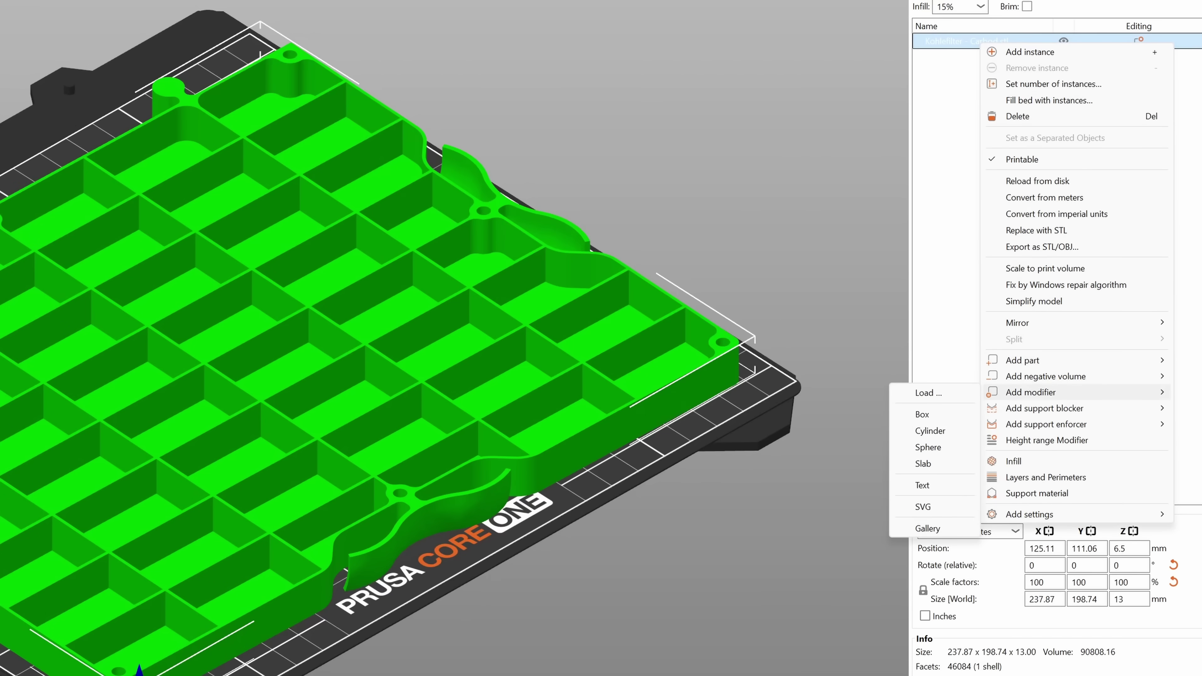
pyautogui.click(927, 392)
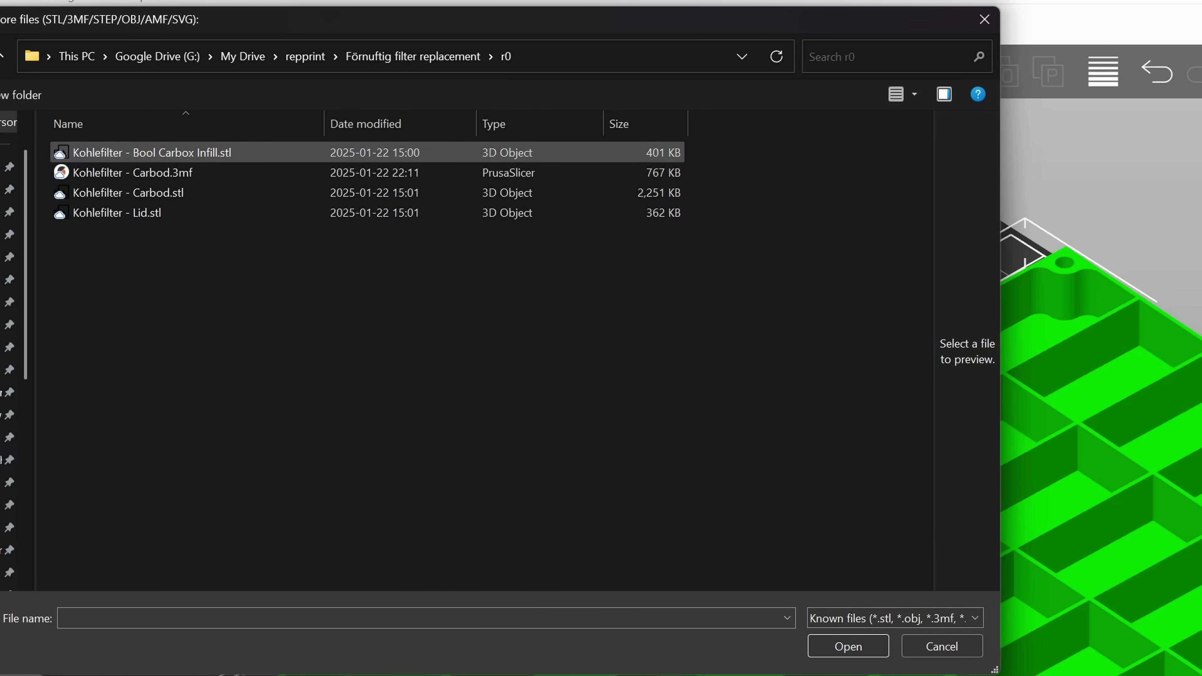
pyautogui.press('Return')
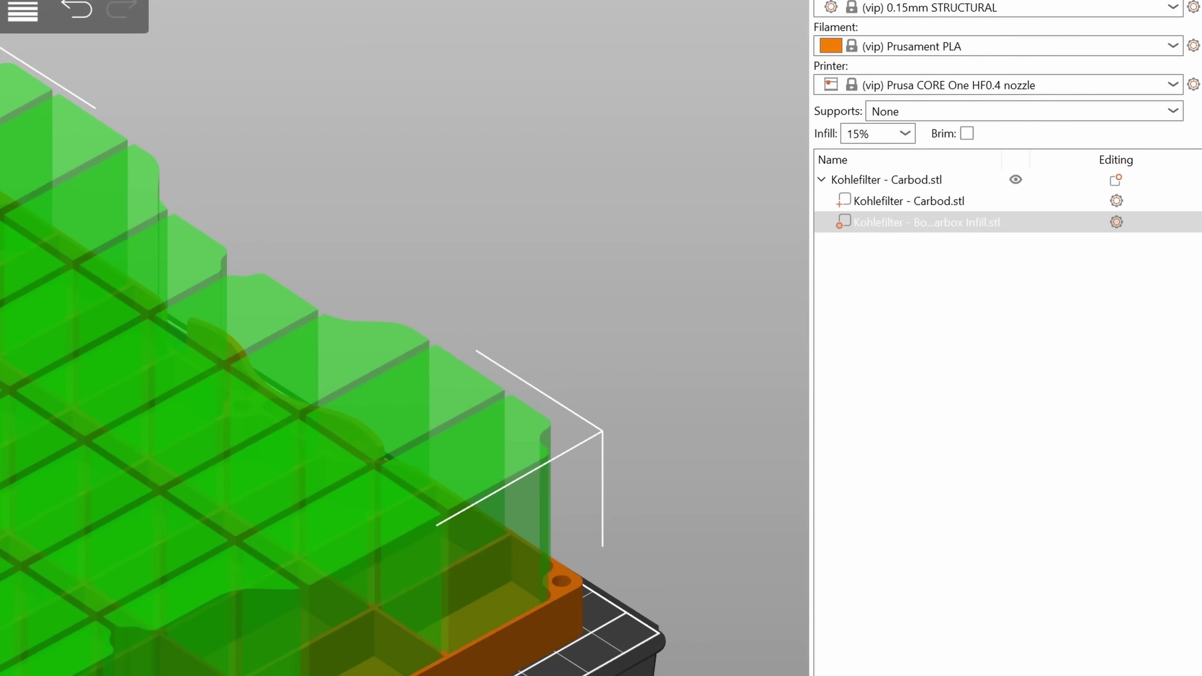
# Give the modifier Layers and Perimeters settings and set its fill pattern to Triangles.
pyautogui.rightClick(1051, 161)
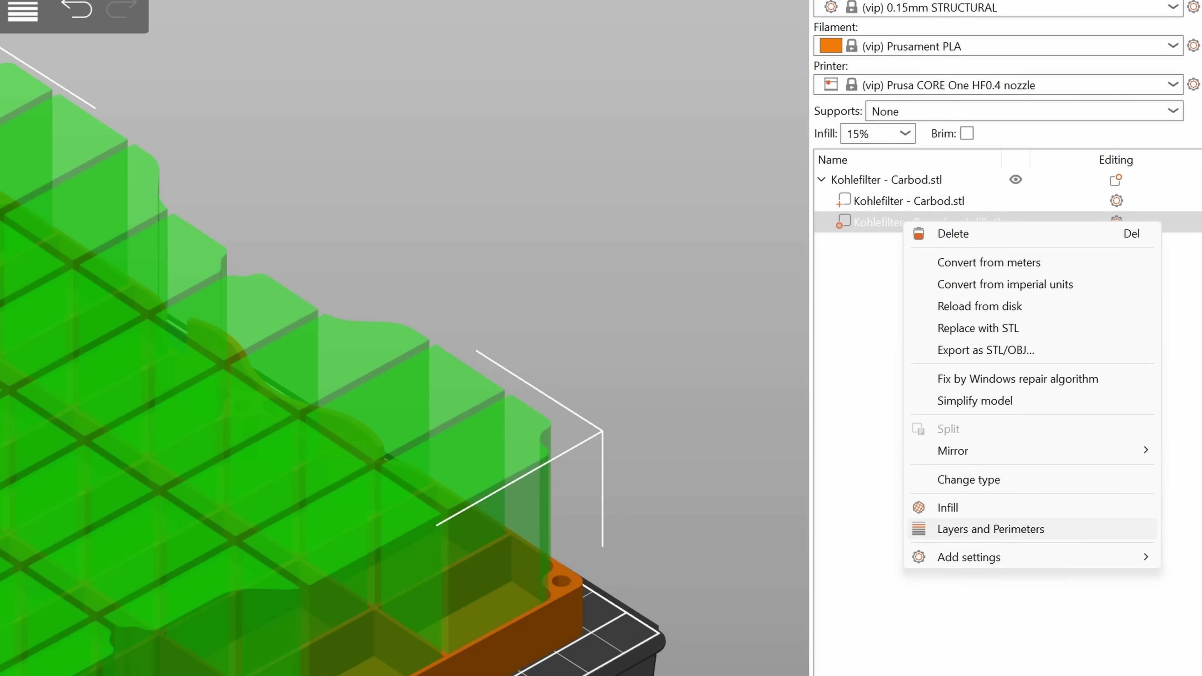
pyautogui.click(990, 529)
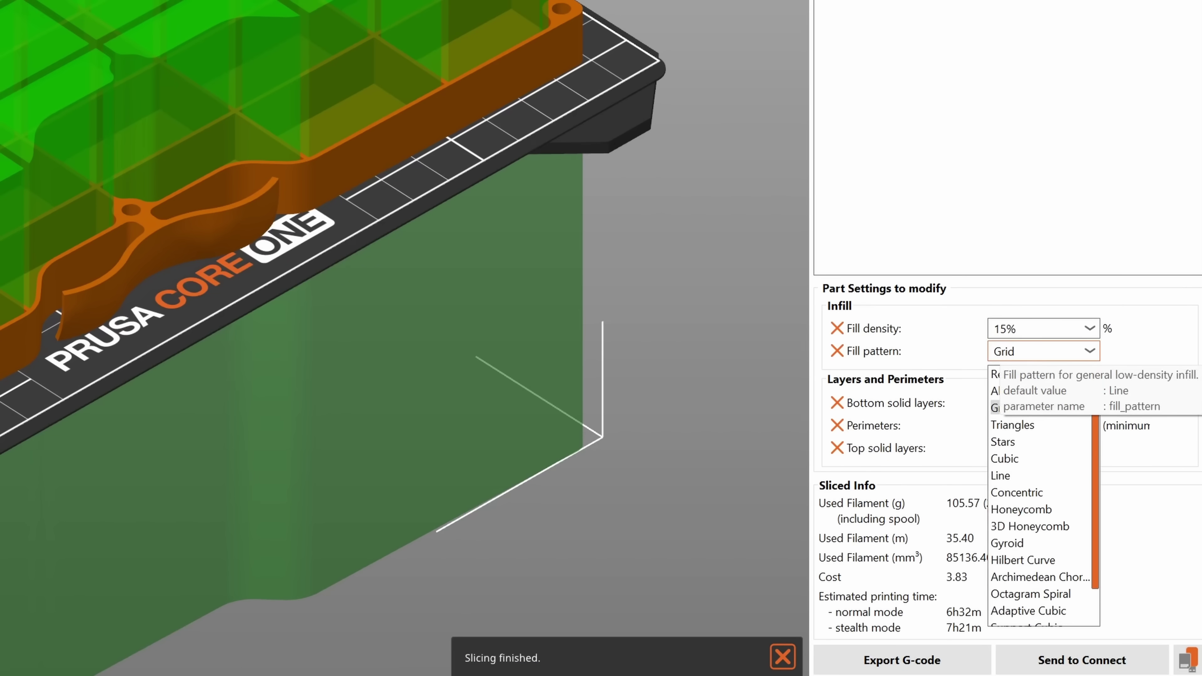
pyautogui.click(1012, 425)
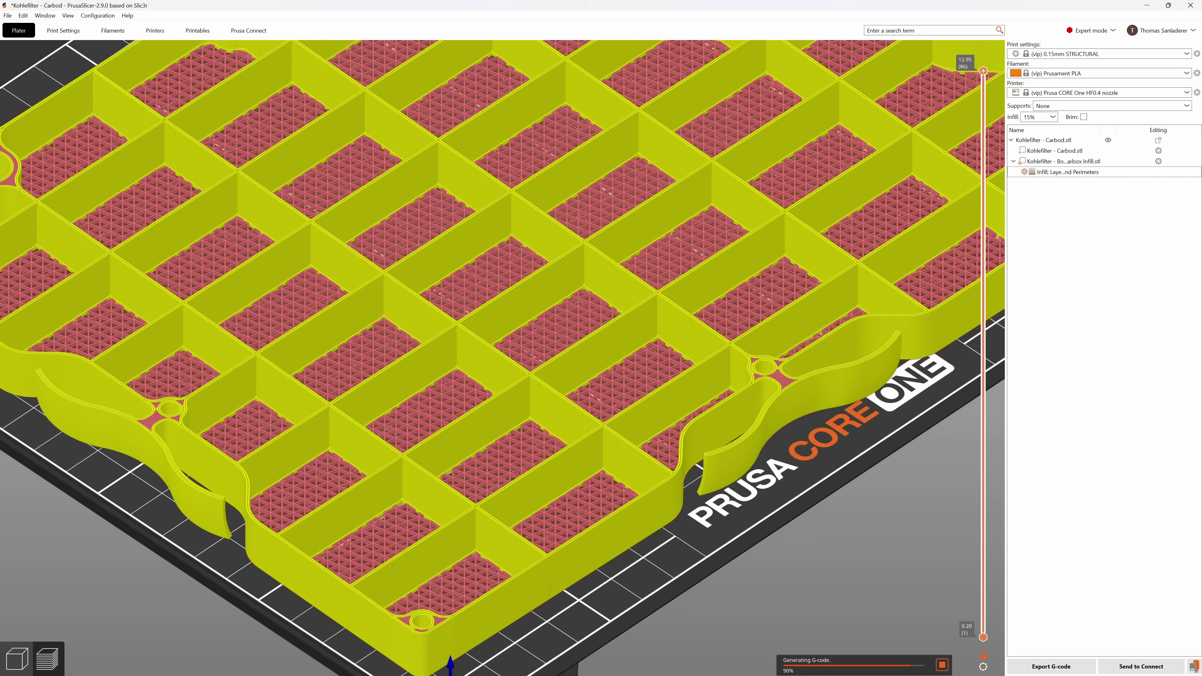
# Zoom the sliced preview into the carbon filter's triangle-infill compartments.
pyautogui.scroll(10, 501, 357)
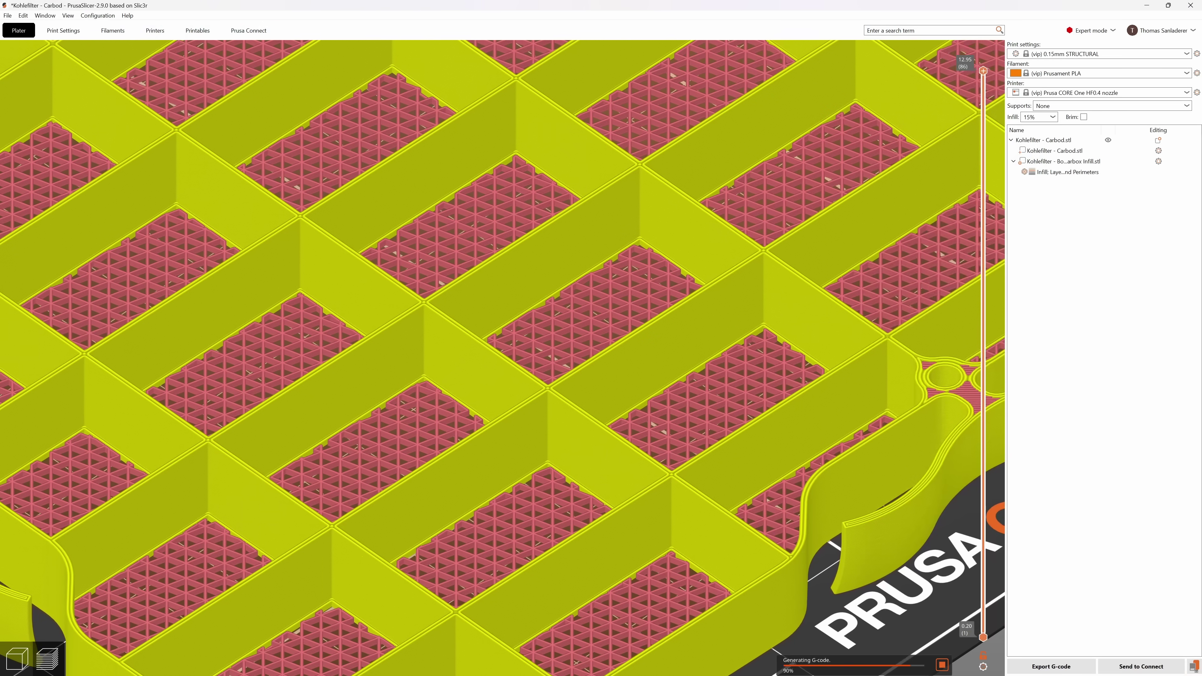
pyautogui.scroll(10, 502, 358)
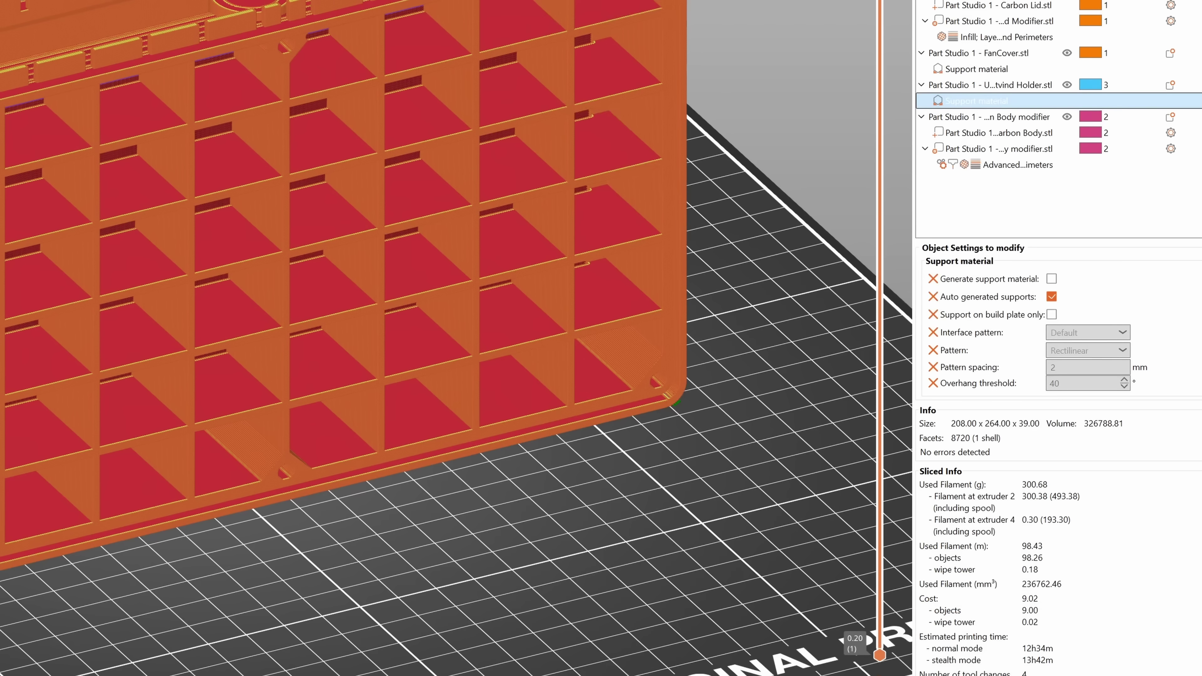
# Add a Box negative volume to the carbon body and enlarge it to cover the body.
pyautogui.rightClick(954, 117)
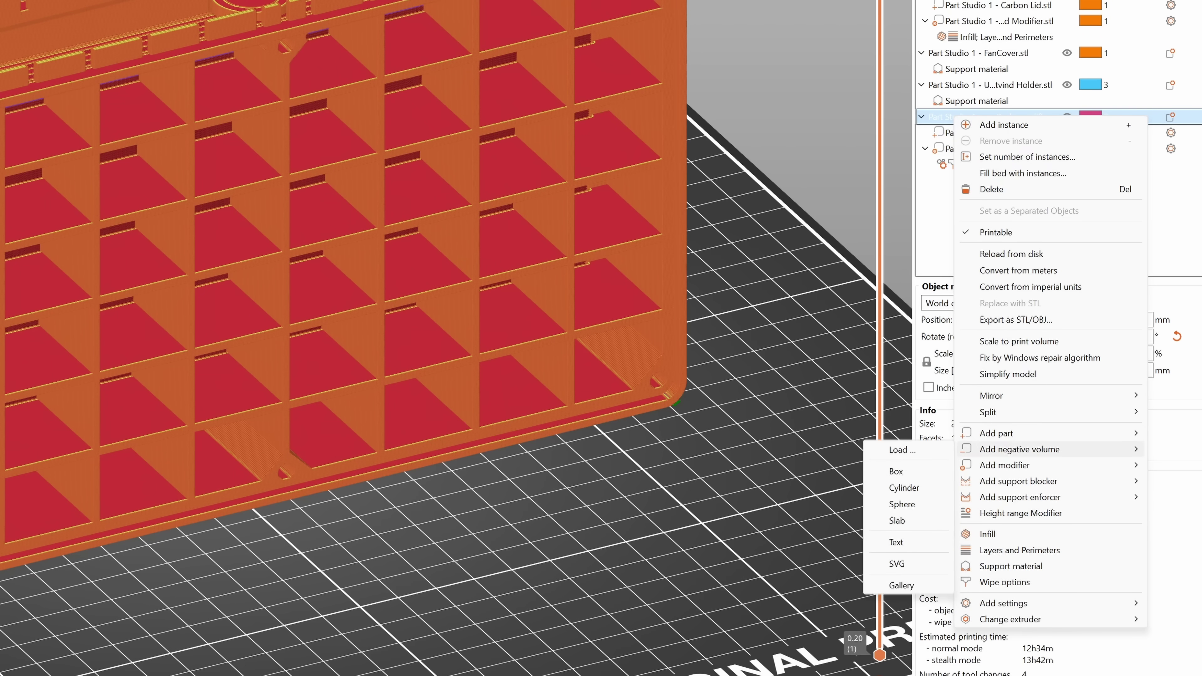
pyautogui.click(896, 471)
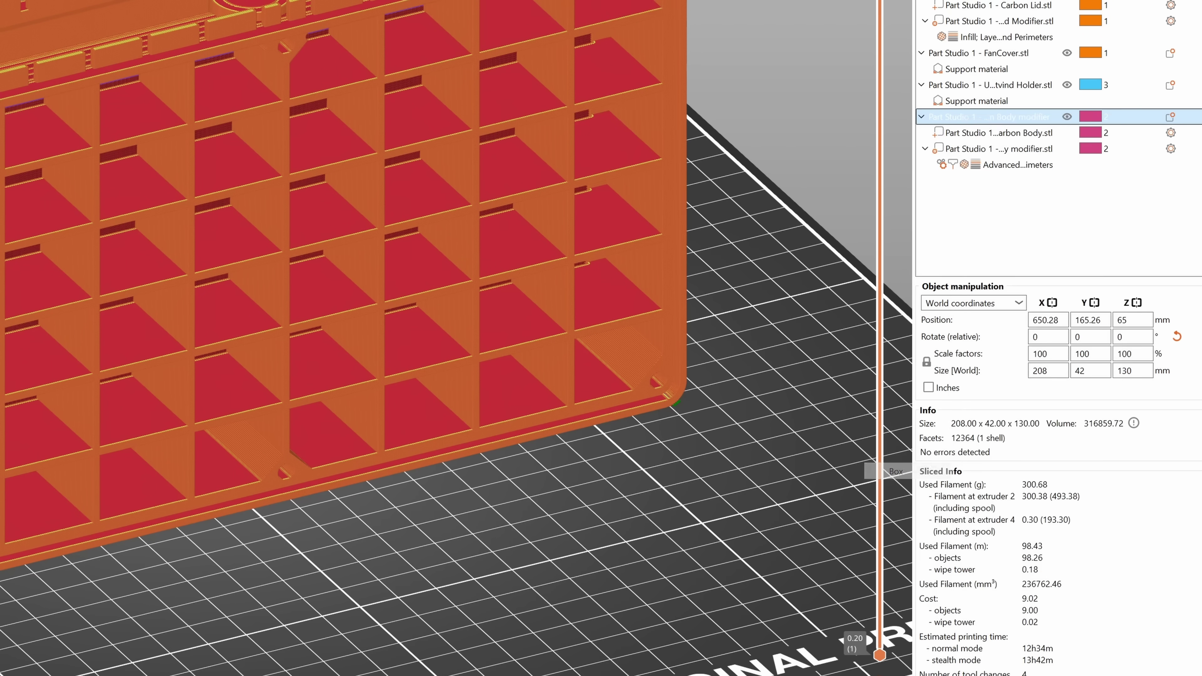
pyautogui.moveTo(193, 510); pyautogui.dragTo(280, 528)
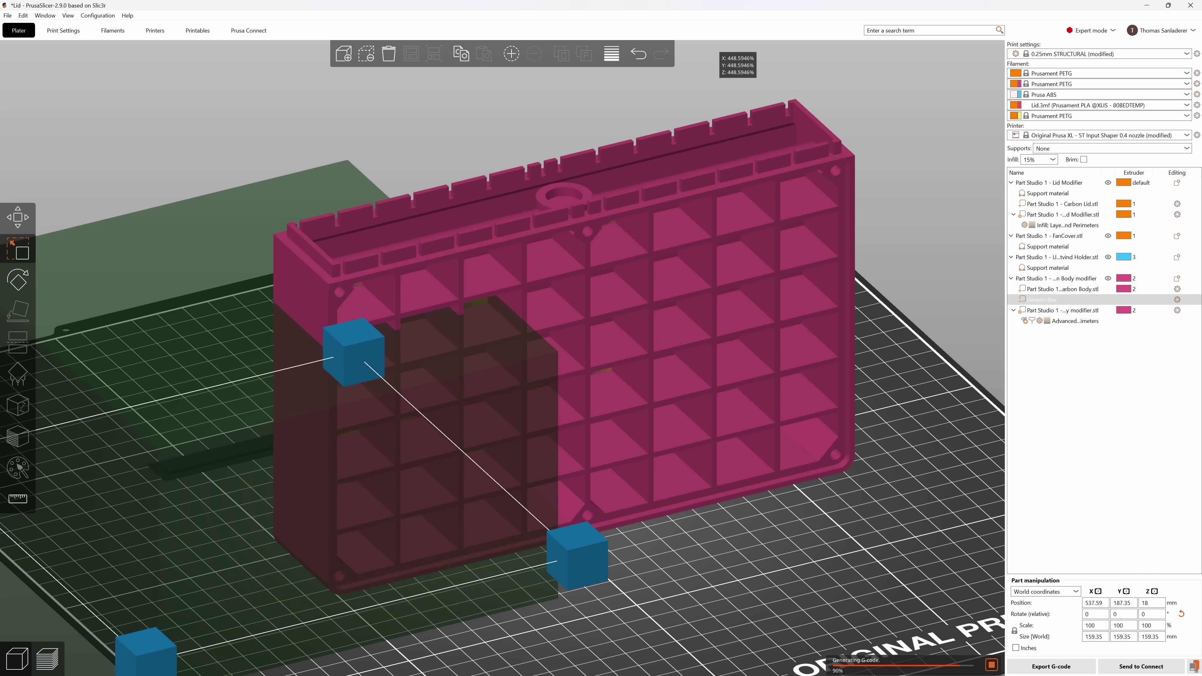
pyautogui.press('w')
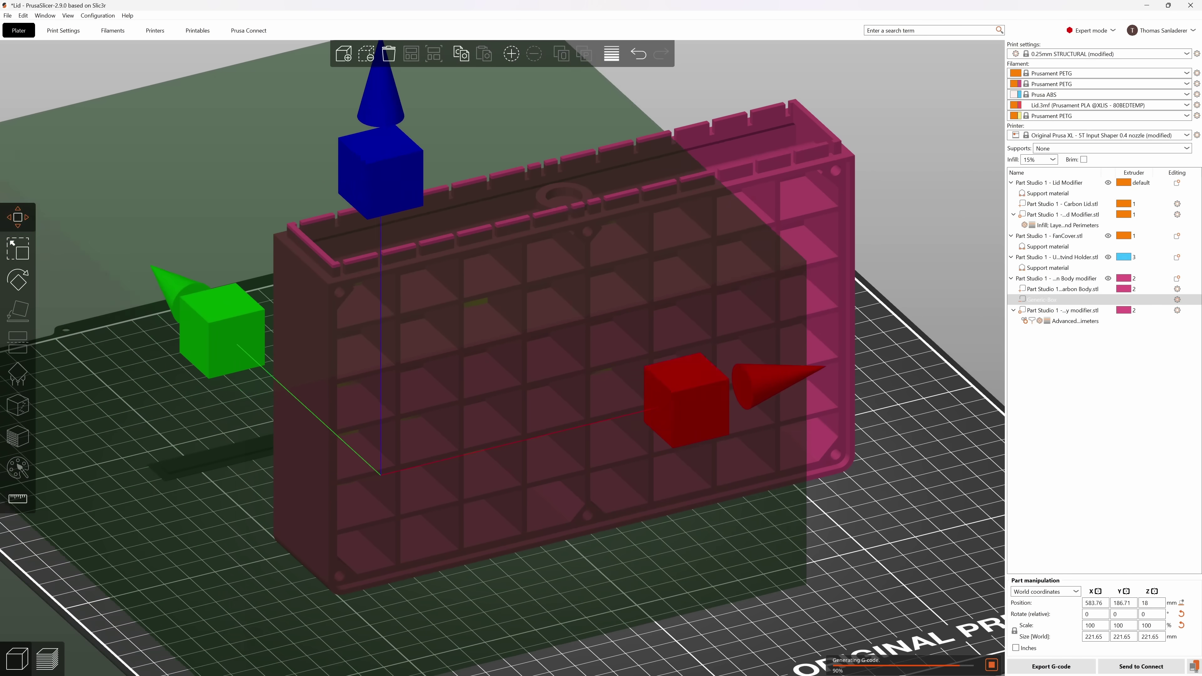
# Duplicate the box negative volume and shift the copy about 60 mm left along X.
pyautogui.hotkey('ctrl', 'c')
pyautogui.hotkey('ctrl', 'v')
pyautogui.scroll(-5, 761, 189)
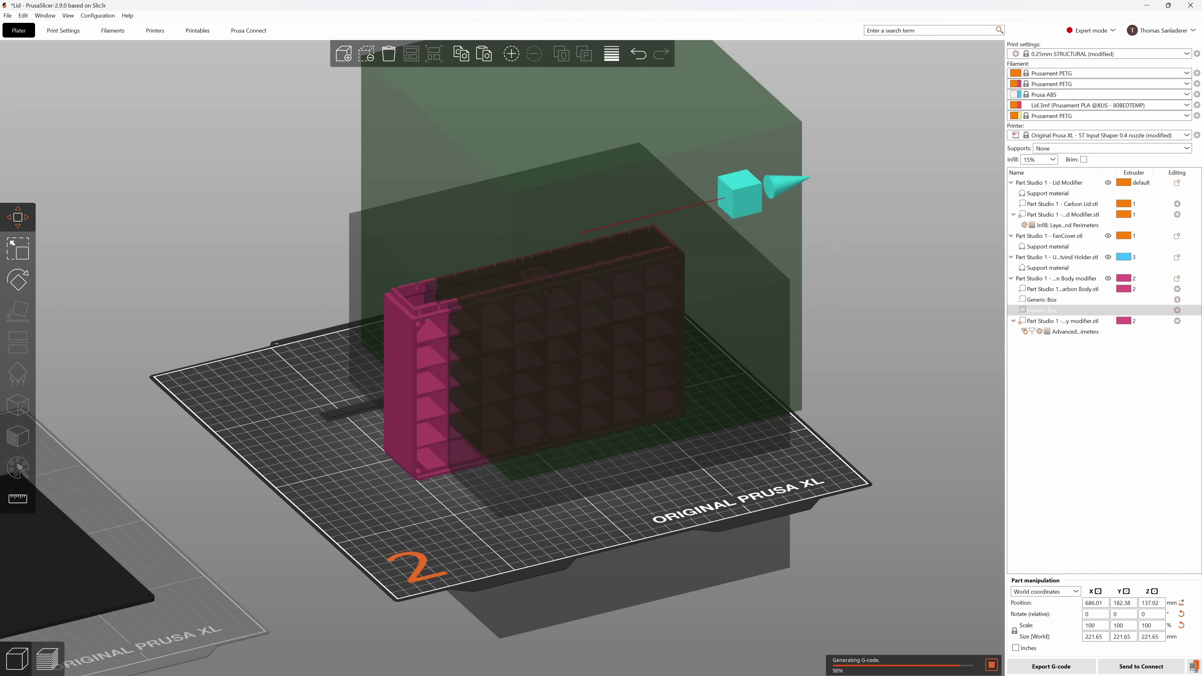
pyautogui.moveTo(761, 189); pyautogui.dragTo(693, 209)
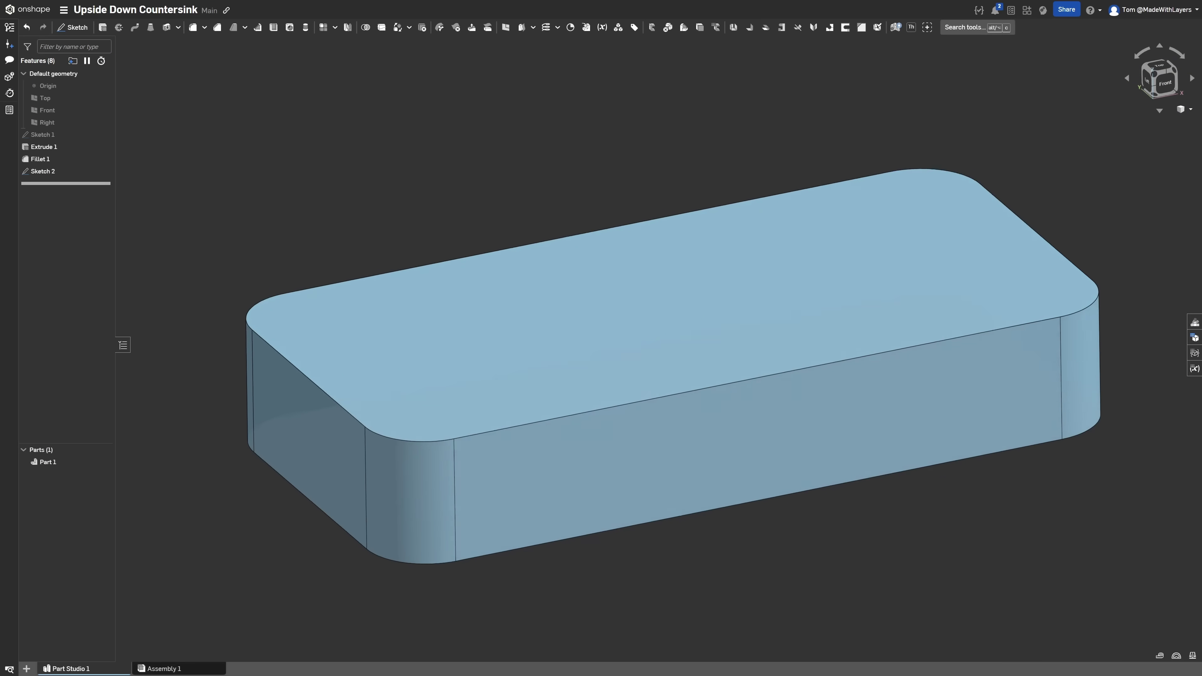
# View the block from below and pick the Sketch 2 points for the M3 counterbore holes.
pyautogui.hotkey('shift', 'Up')
pyautogui.click(43, 171)
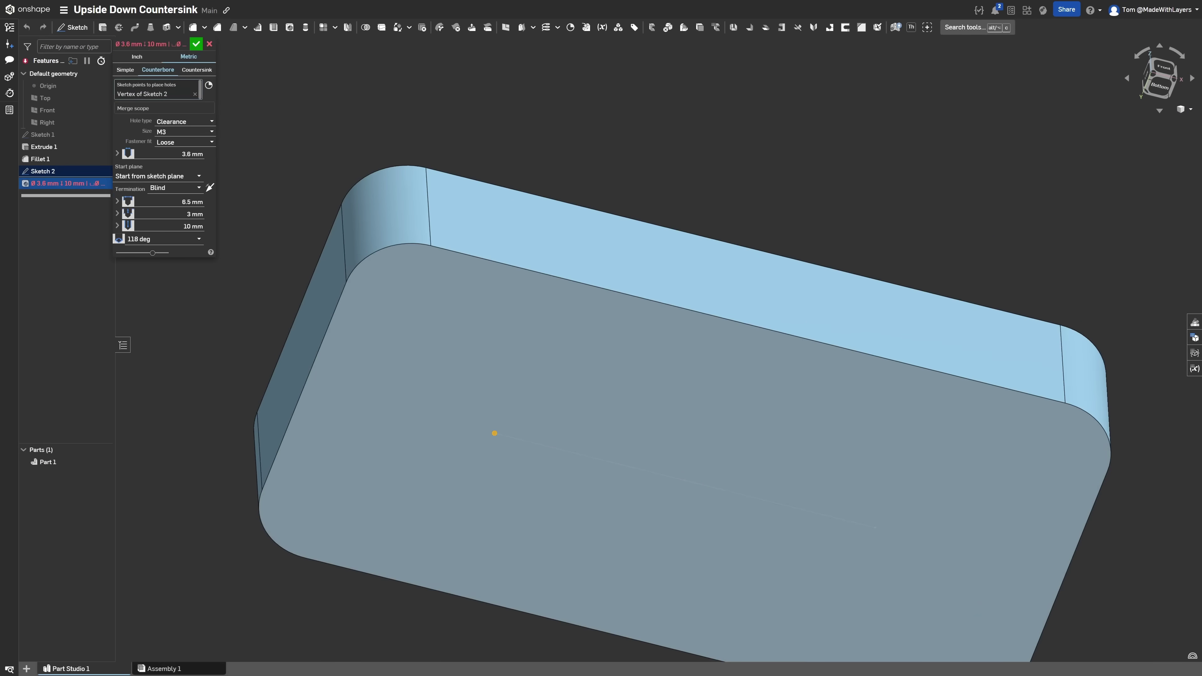
pyautogui.press('Up')
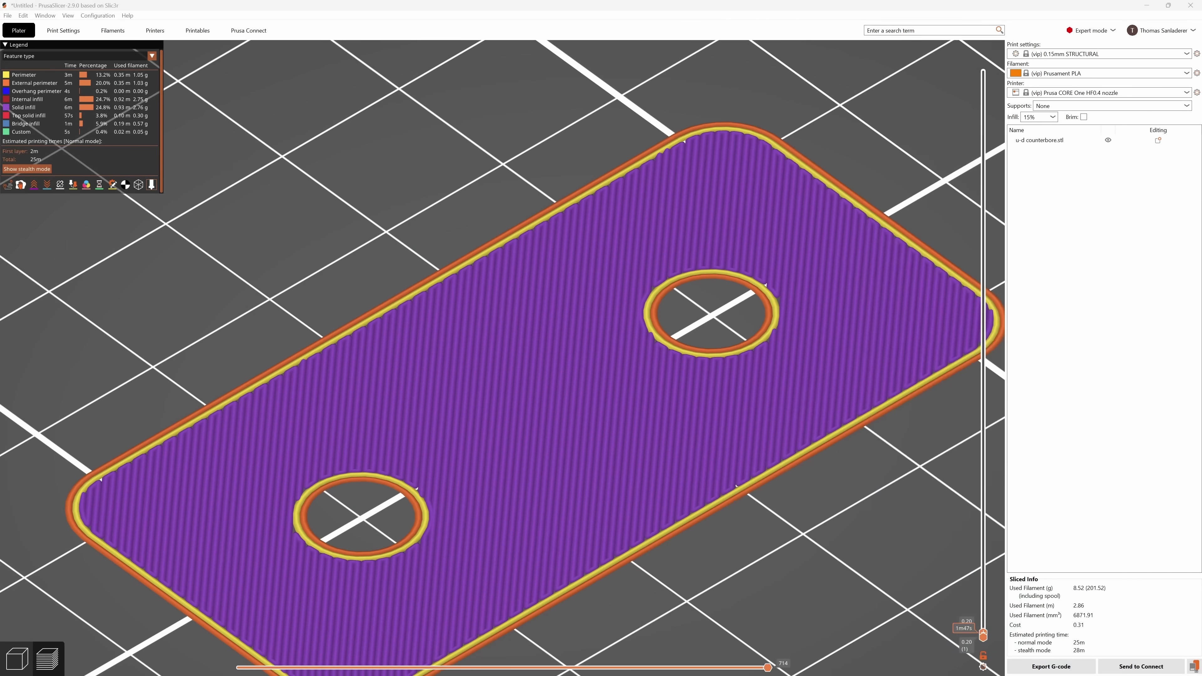
pyautogui.press('Up')
pyautogui.press('Up')
pyautogui.press('Up')
pyautogui.press('Up')
pyautogui.press('Up')
pyautogui.press('Up')
pyautogui.press('Up')
pyautogui.press('Up')
pyautogui.press('Up')
pyautogui.press('Up')
pyautogui.press('Up')
pyautogui.press('Up')
pyautogui.press('Up')
pyautogui.press('Up')
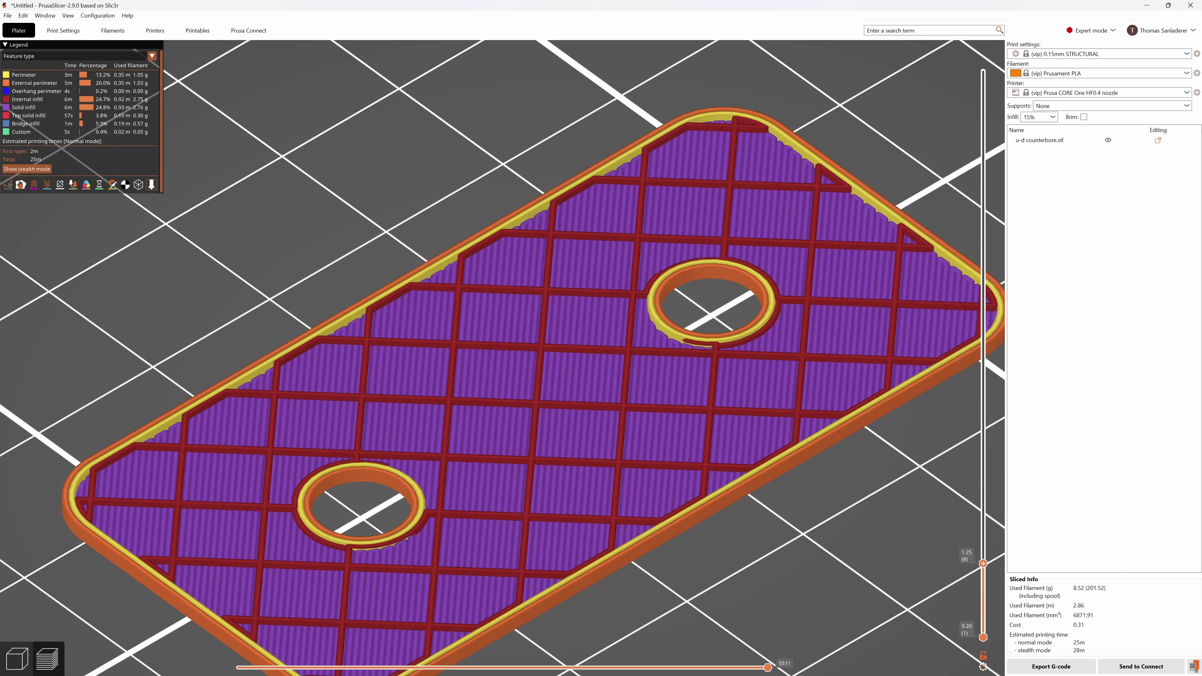
# Move the layer slider to the bridge layers over the two screw holes, around layers 21–24.
pyautogui.press('Up')
pyautogui.press('Up')
pyautogui.press('Up')
pyautogui.press('Up')
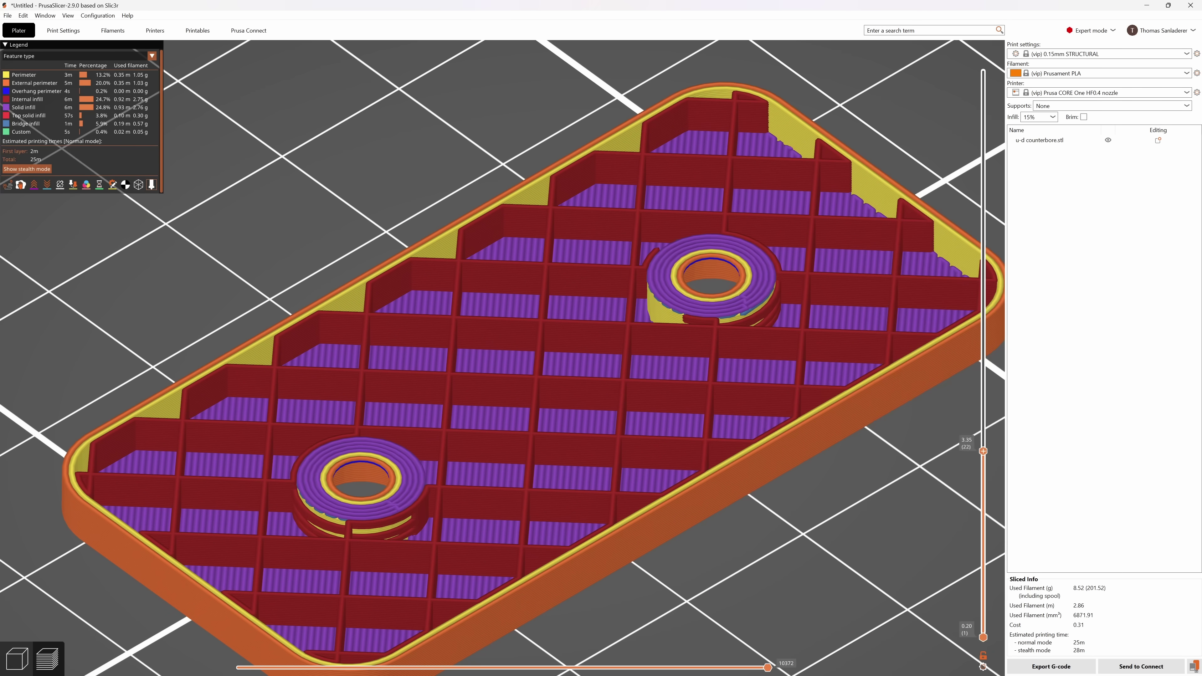
pyautogui.press('Down')
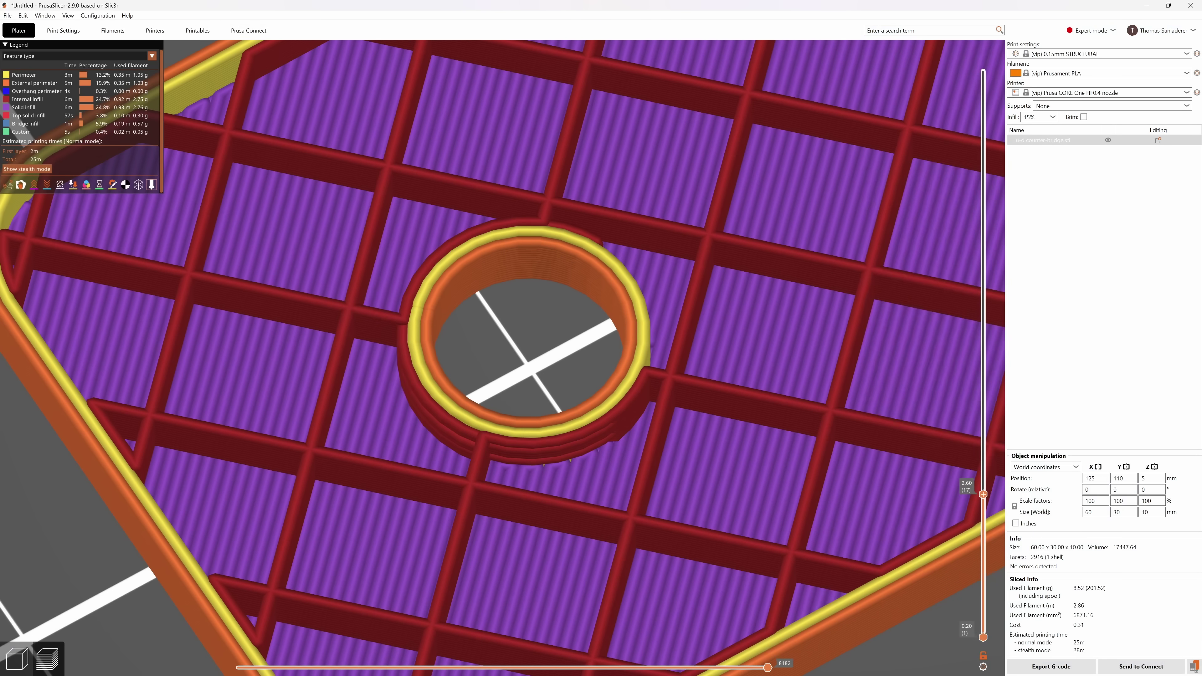
pyautogui.press('Up')
pyautogui.press('Up')
pyautogui.press('Up')
pyautogui.press('Up')
pyautogui.press('Up')
pyautogui.press('Up')
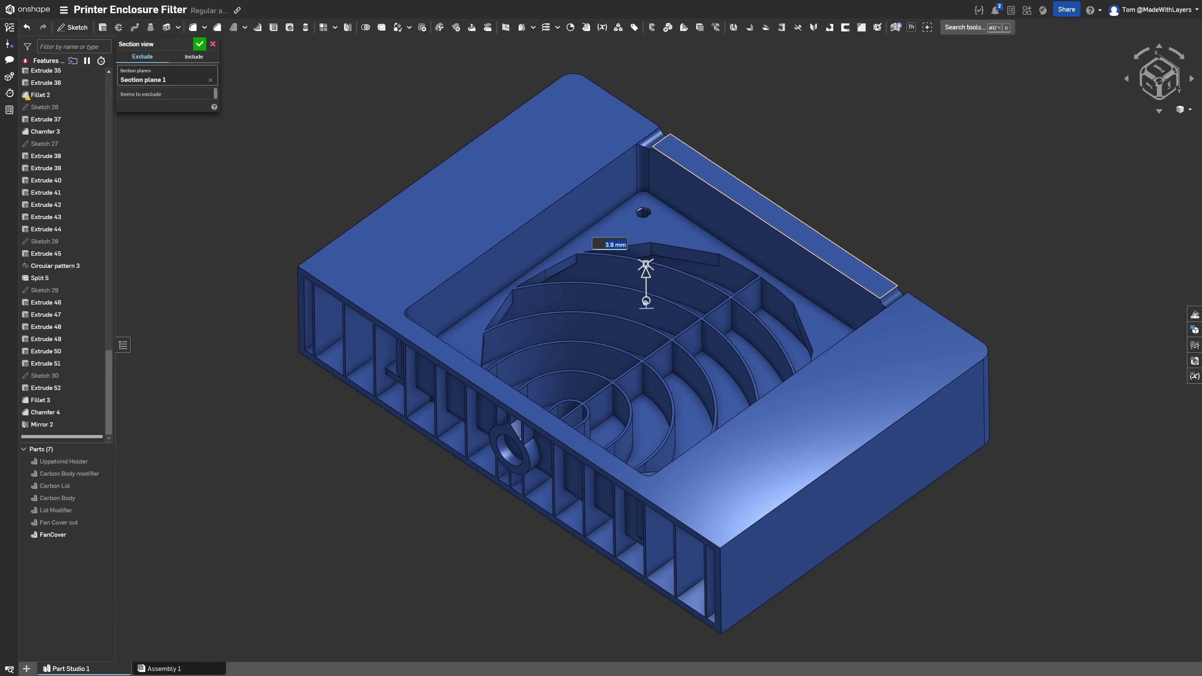
# Include Extrude 36 in the history and raise the section cut to 0.9 mm through the plate.
pyautogui.moveTo(645, 301); pyautogui.dragTo(650, 297, button='right')
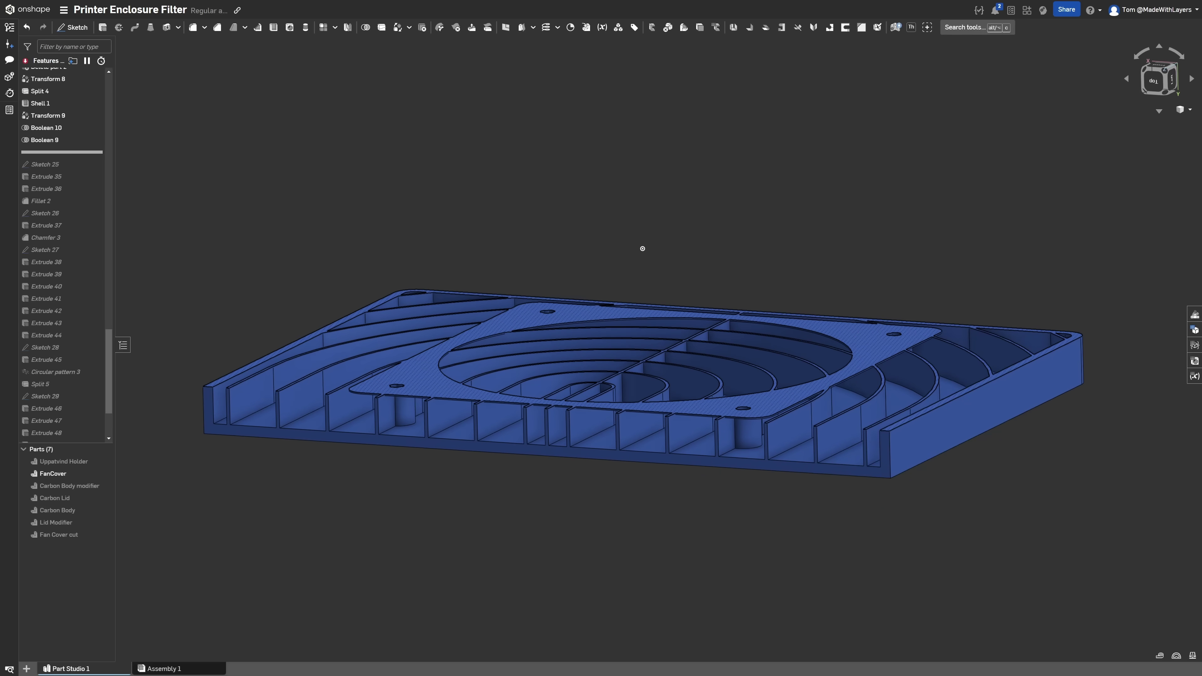
pyautogui.moveTo(643, 248); pyautogui.dragTo(643, 282, button='right')
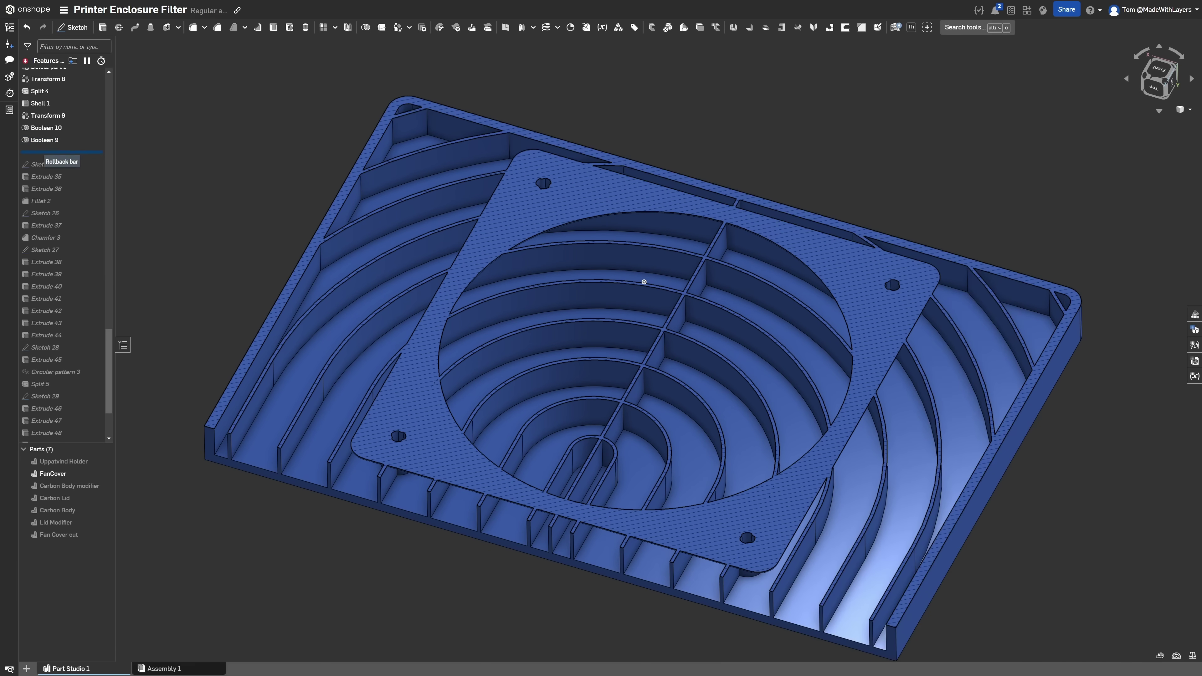
pyautogui.press('Down')
pyautogui.press('Down')
pyautogui.press('Down')
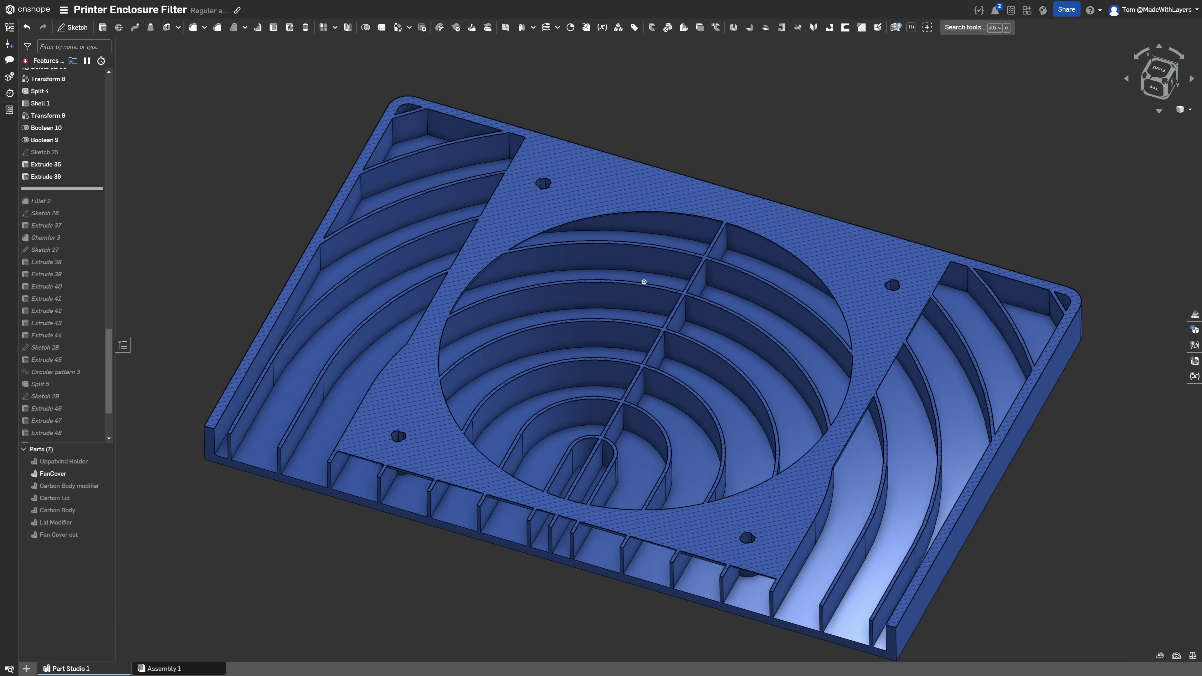
pyautogui.moveTo(644, 281); pyautogui.dragTo(652, 249, button='right')
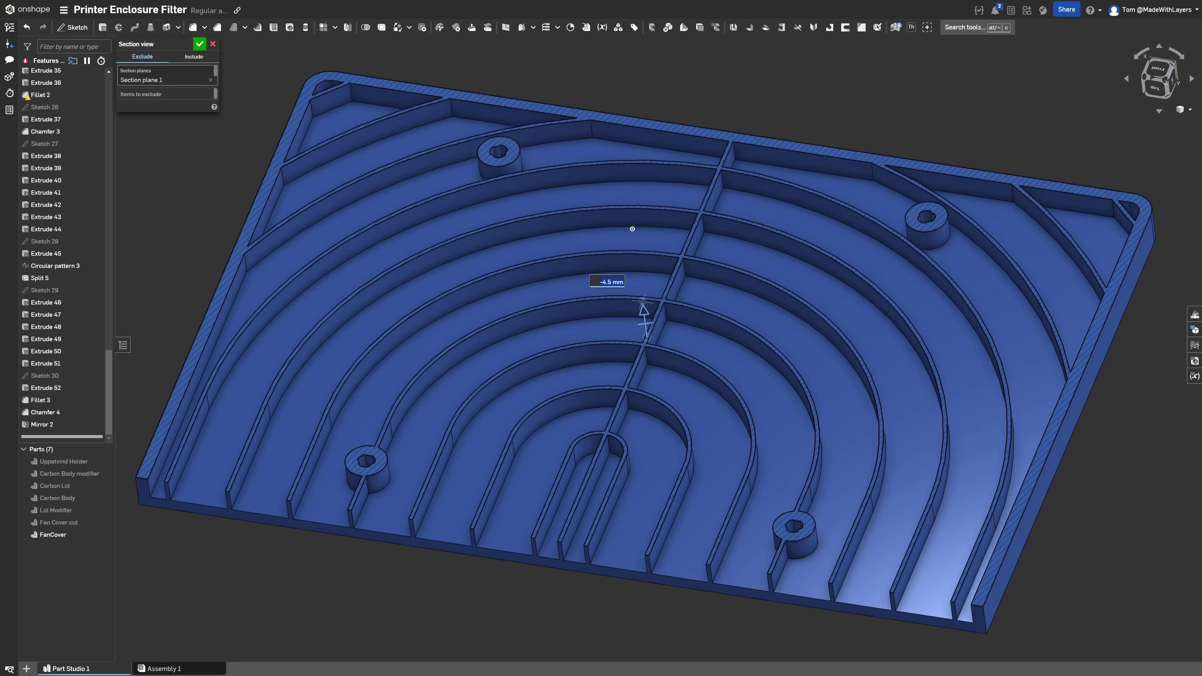
pyautogui.moveTo(642, 303); pyautogui.dragTo(642, 294)
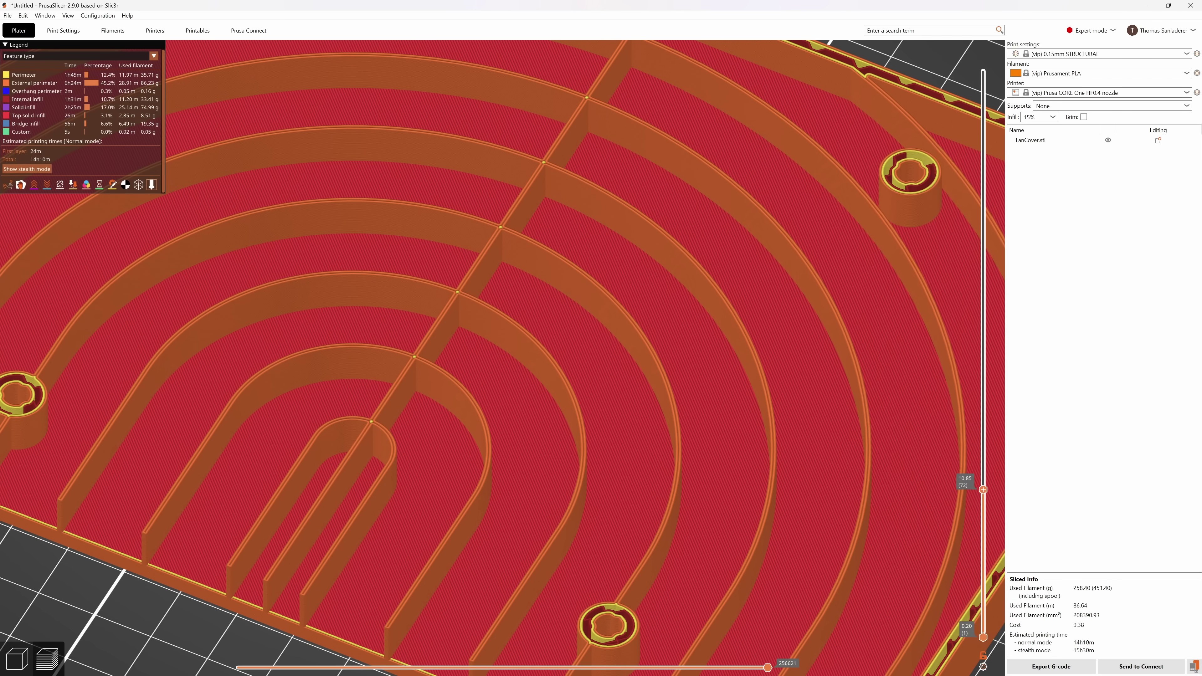
# Step the preview through layers 74, 77, 79, 84, 87 and 90 to show bridges over the air guides.
pyautogui.press('Up')
pyautogui.press('Up')
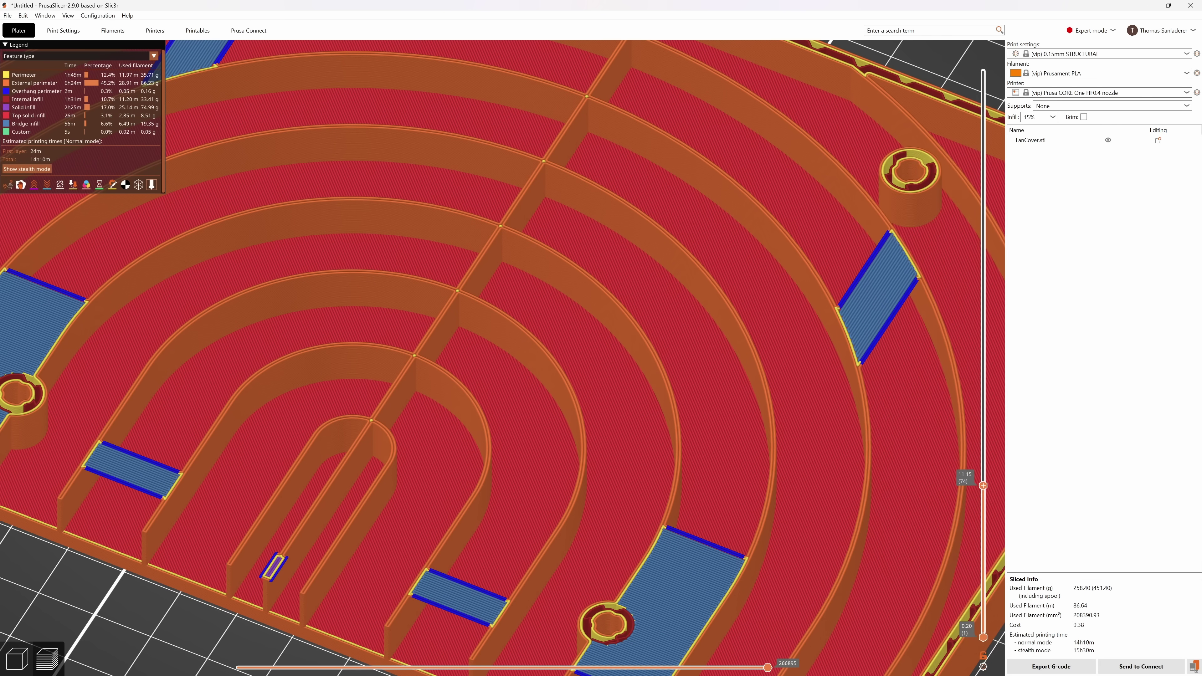
pyautogui.press('Up')
pyautogui.press('Up')
pyautogui.press('Up')
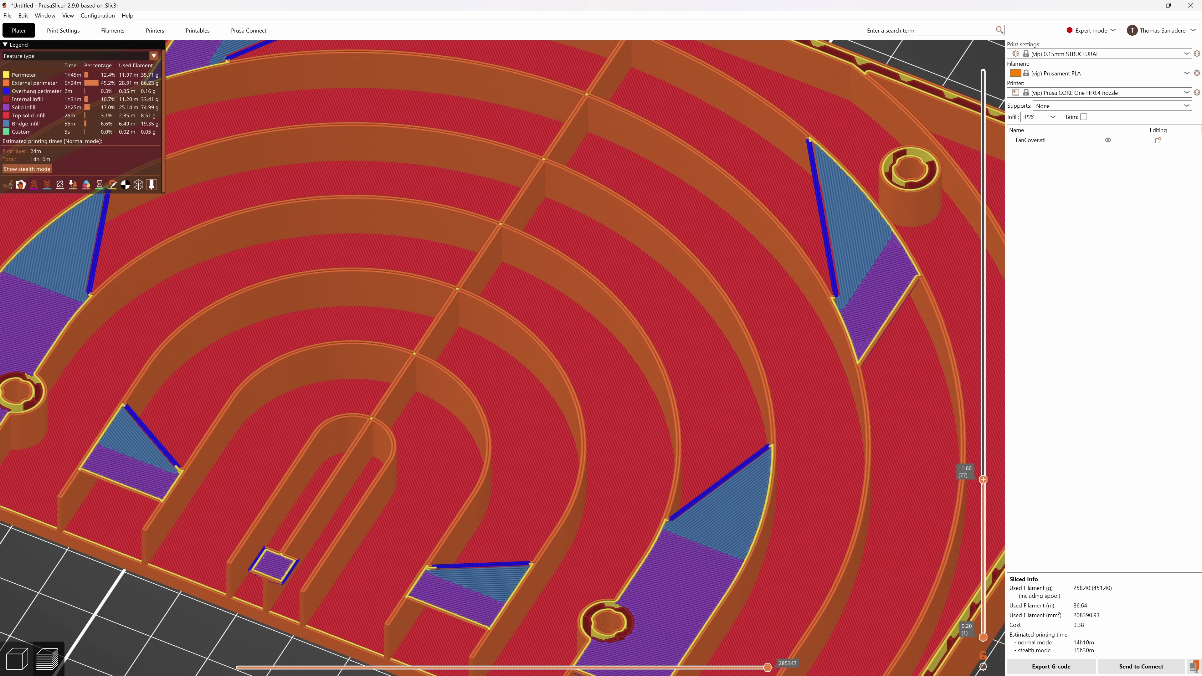
pyautogui.press('Up')
pyautogui.press('Up')
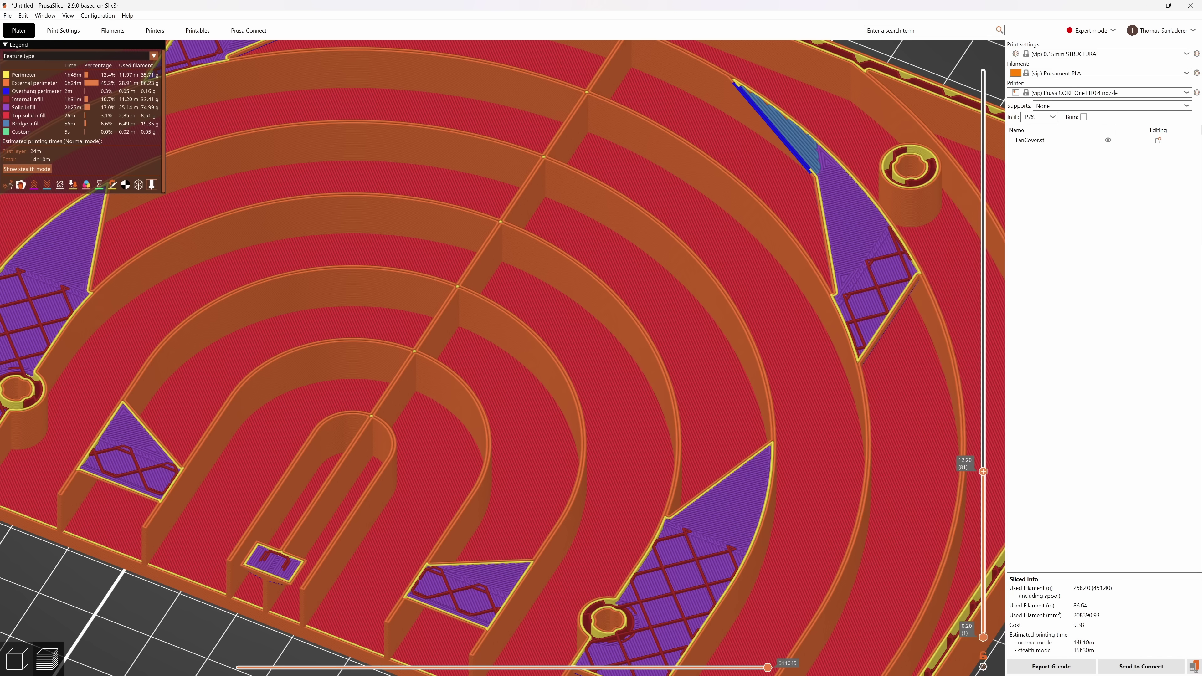
pyautogui.press('Up')
pyautogui.press('Up')
pyautogui.press('Up')
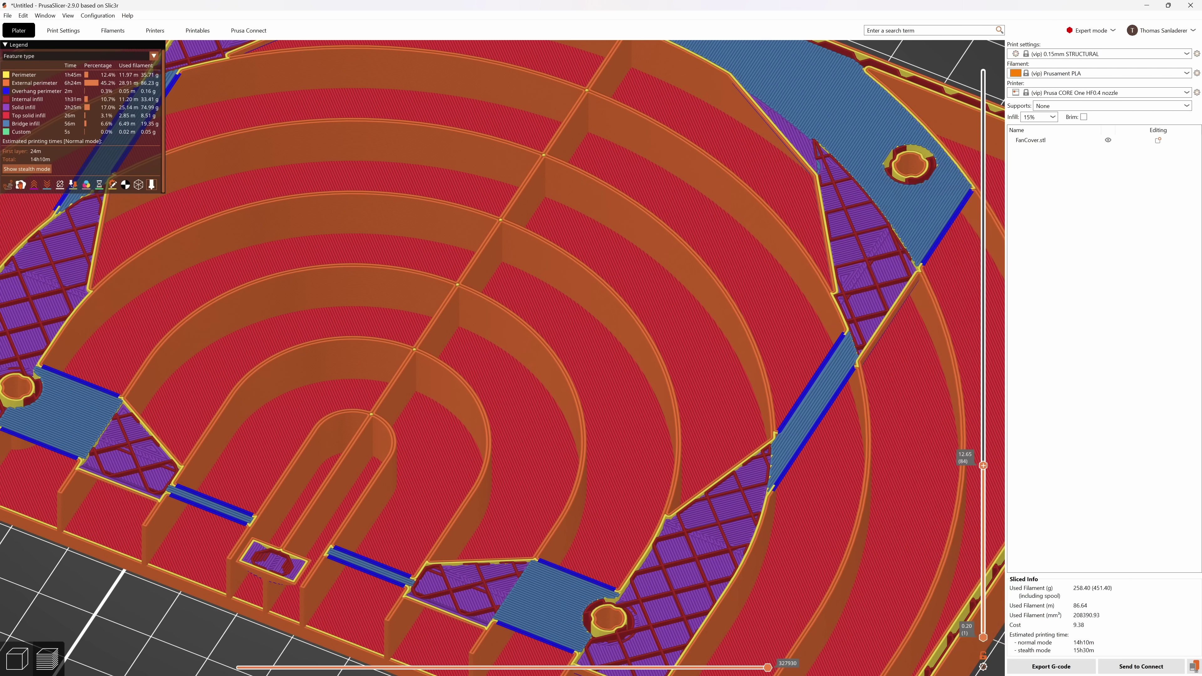
pyautogui.press('Up')
pyautogui.press('Up')
pyautogui.press('Up')
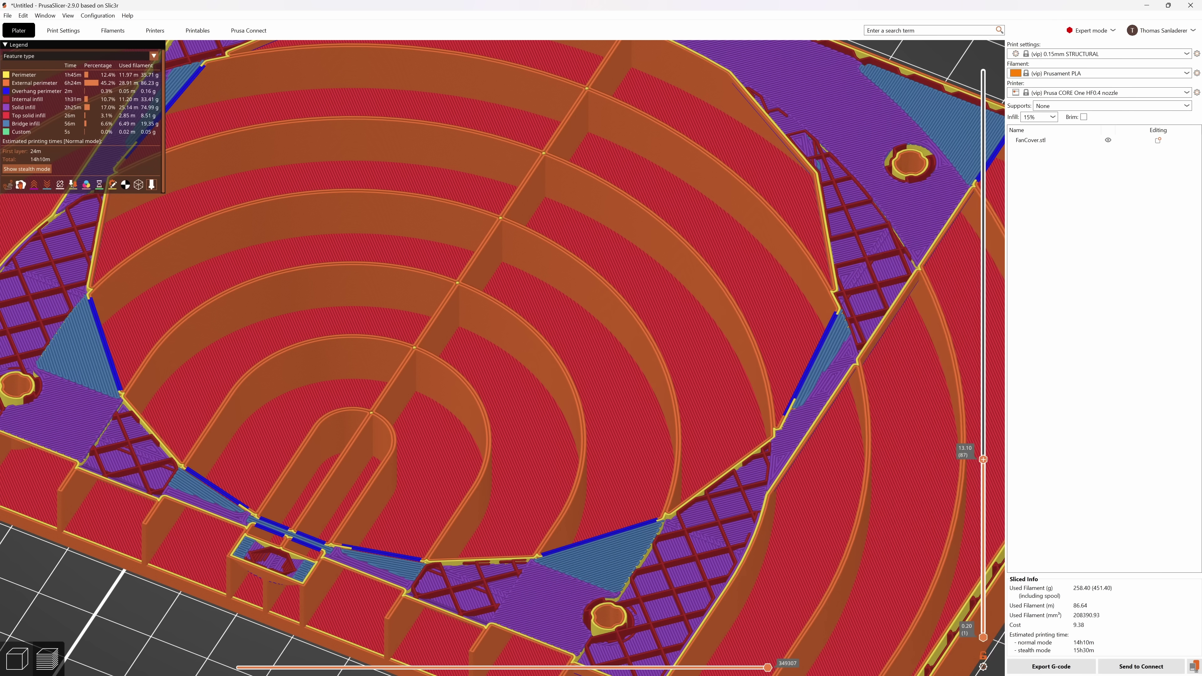
pyautogui.press('Up')
pyautogui.press('Up')
pyautogui.press('Up')
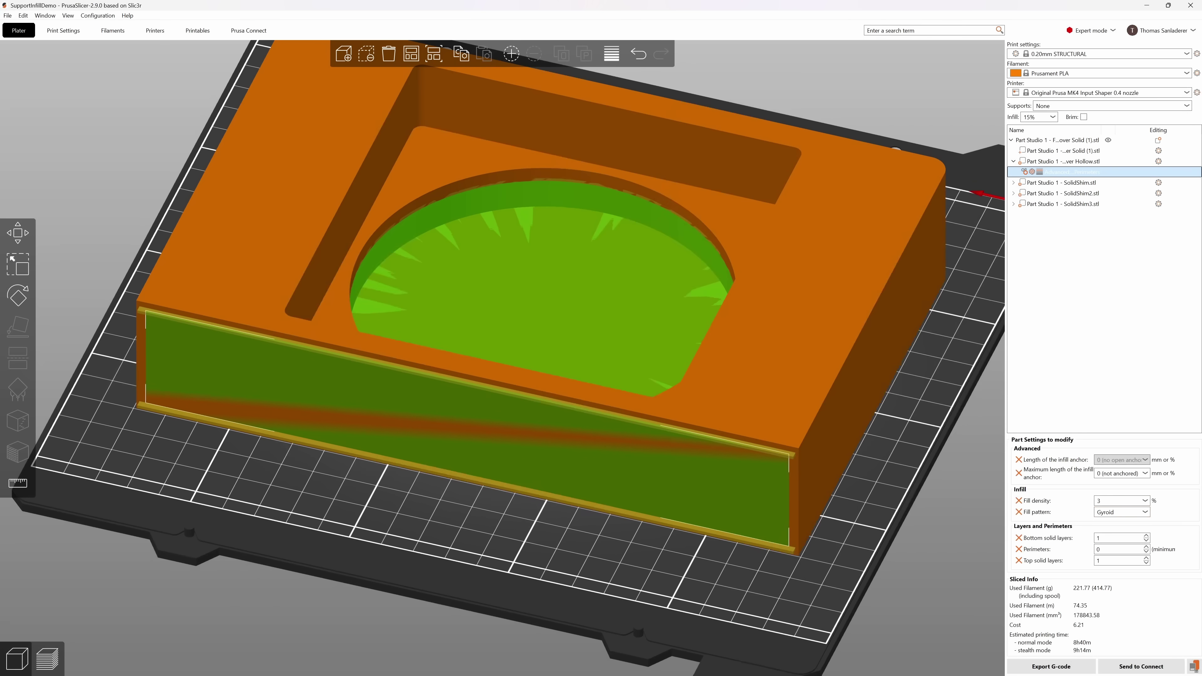
# Show the re-sliced box in Preview from a low front view, revealed to layer 176 (35.20 mm).
pyautogui.press('Tab')
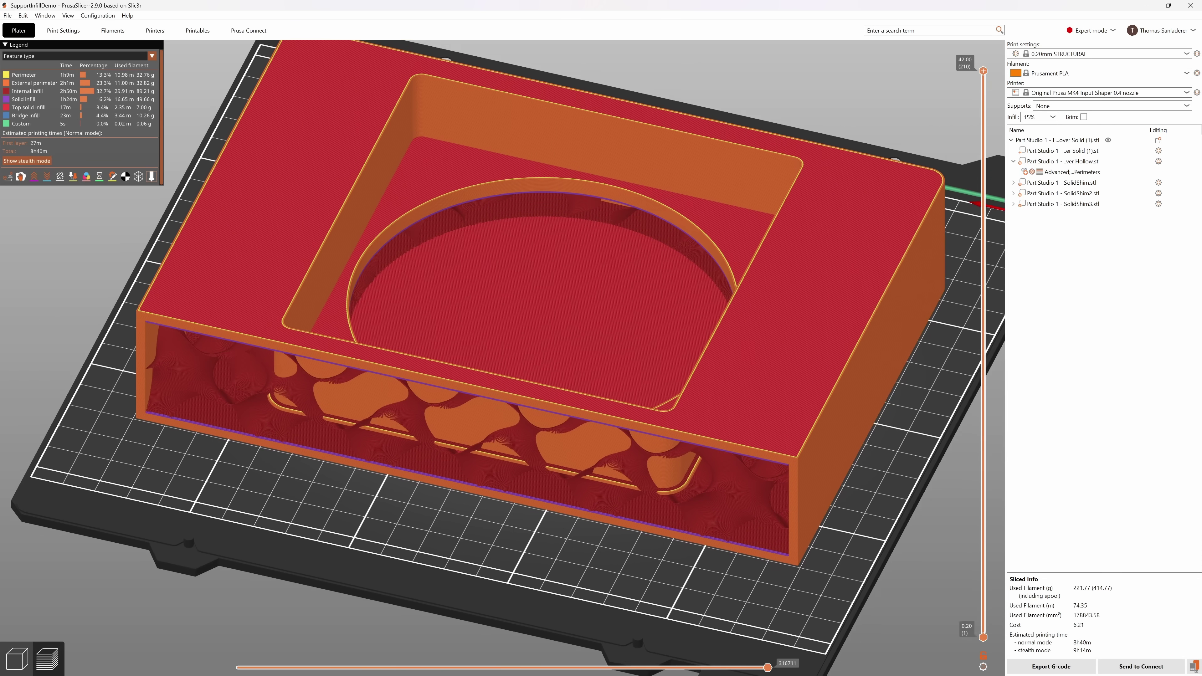
pyautogui.moveTo(568, 331); pyautogui.dragTo(584, 378)
pyautogui.press('Down')
pyautogui.press('Down')
pyautogui.press('Down')
pyautogui.press('Down')
pyautogui.press('Down')
pyautogui.press('Down')
pyautogui.press('Down')
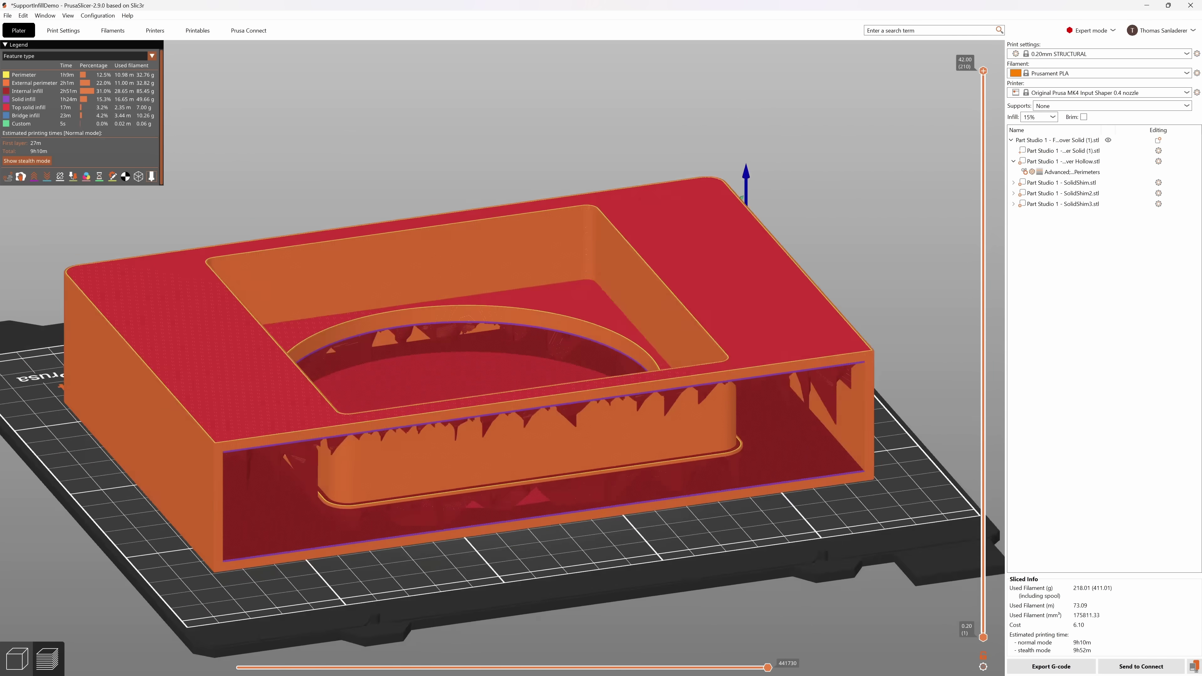
pyautogui.moveTo(568, 331)
pyautogui.mouseDown()
pyautogui.moveTo(567, 298)
pyautogui.moveTo(568, 332)
pyautogui.mouseUp()
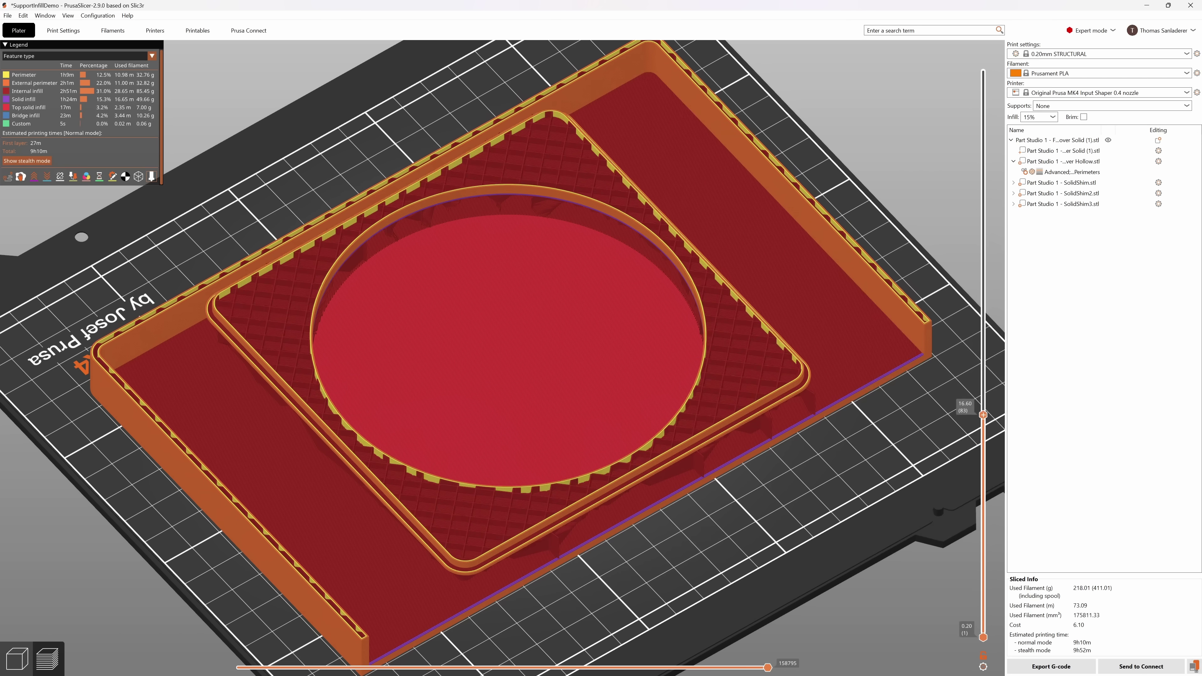
pyautogui.moveTo(982, 414); pyautogui.dragTo(983, 161)
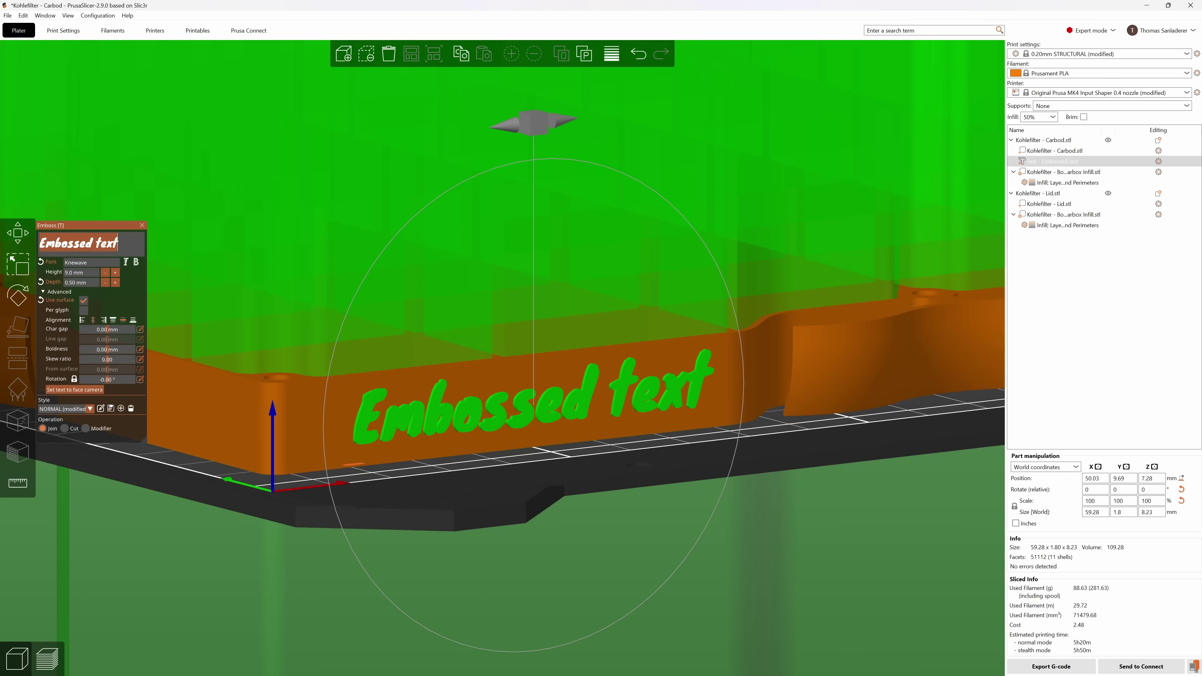
# Change the embossed text to 2024-01-30 and zoom onto the wall in the sliced preview.
pyautogui.write('024-01-30')
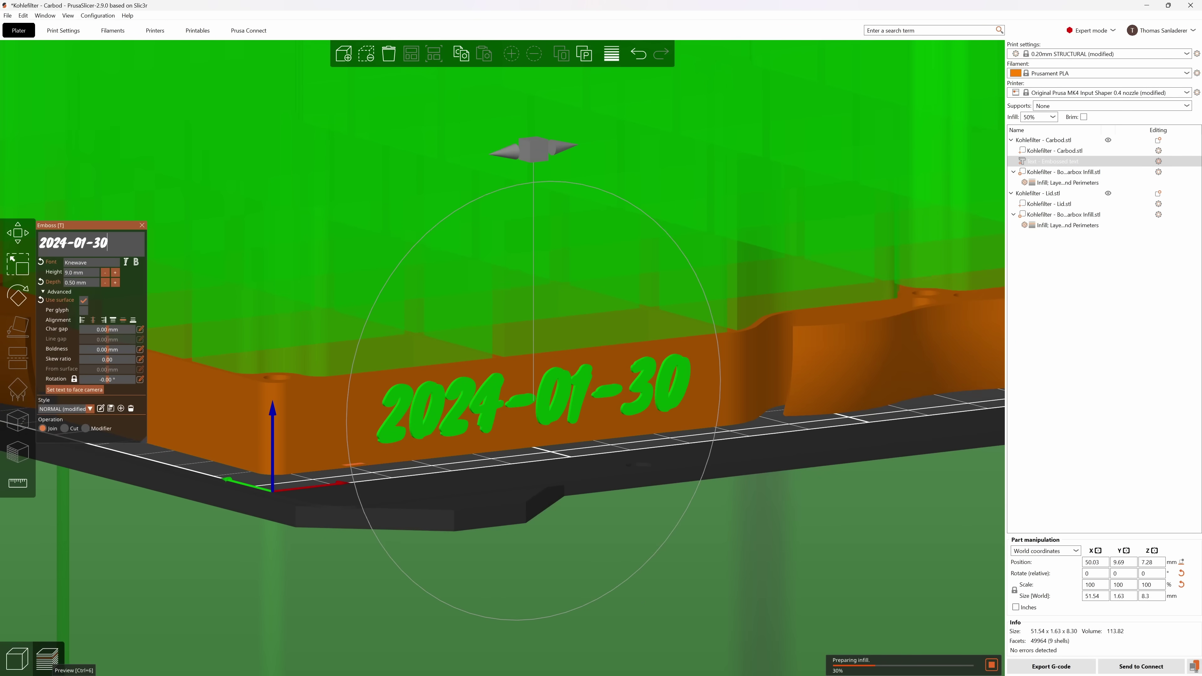
pyautogui.click(48, 658)
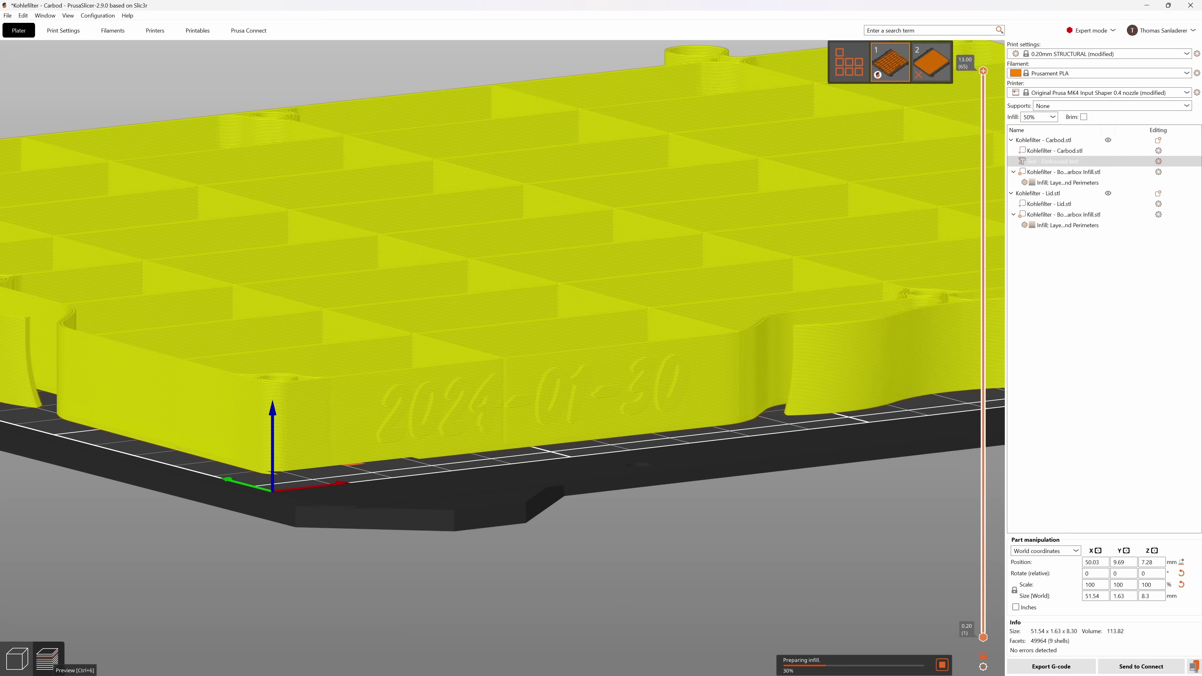
pyautogui.scroll(4, 498, 359)
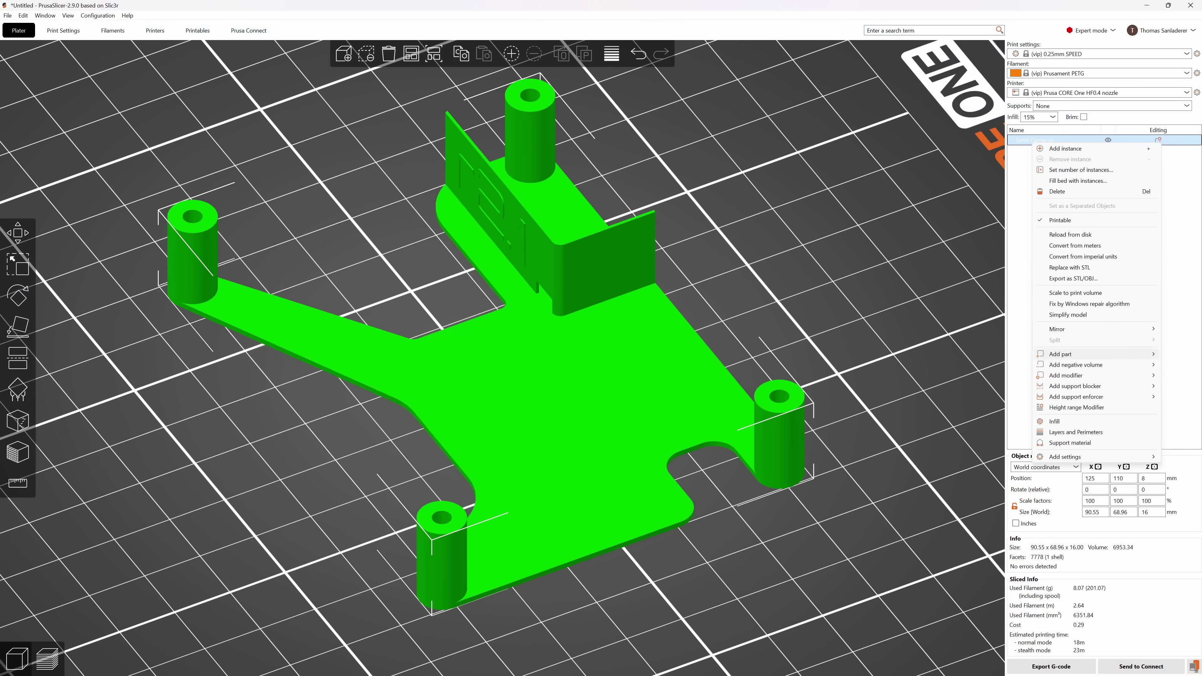
# Add a cylinder part to the Serial Carrier and place it on the base plate.
pyautogui.moveTo(1059, 354)
pyautogui.click(999, 380)
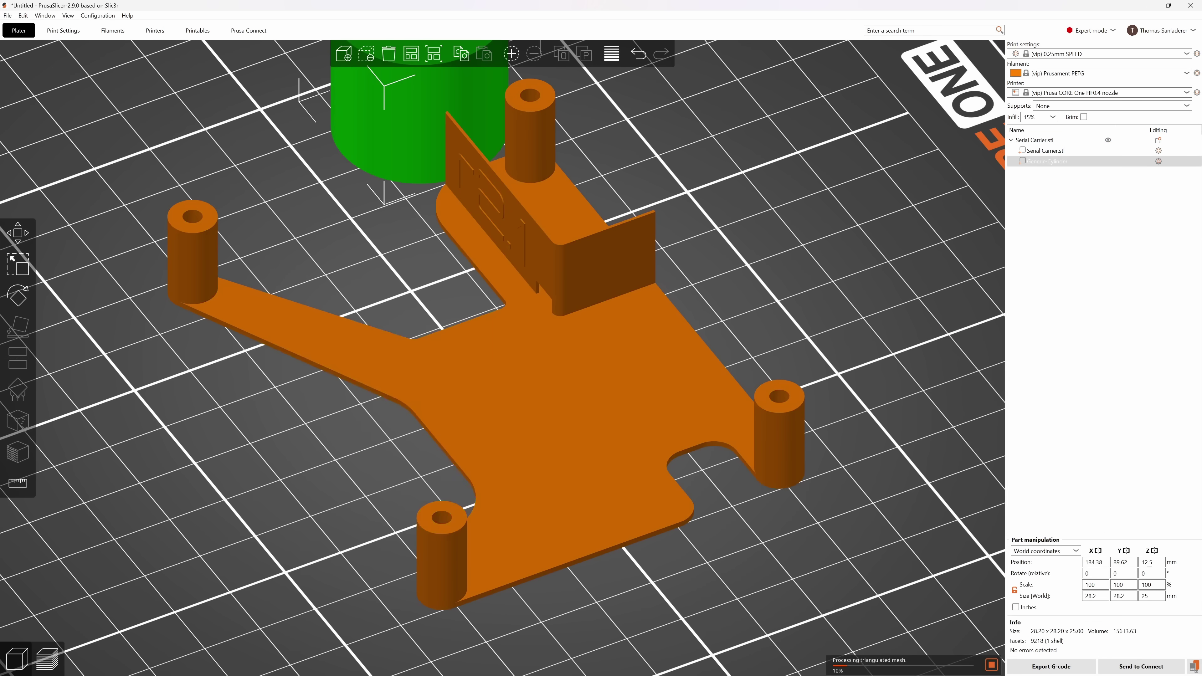
pyautogui.moveTo(416, 142); pyautogui.dragTo(617, 462)
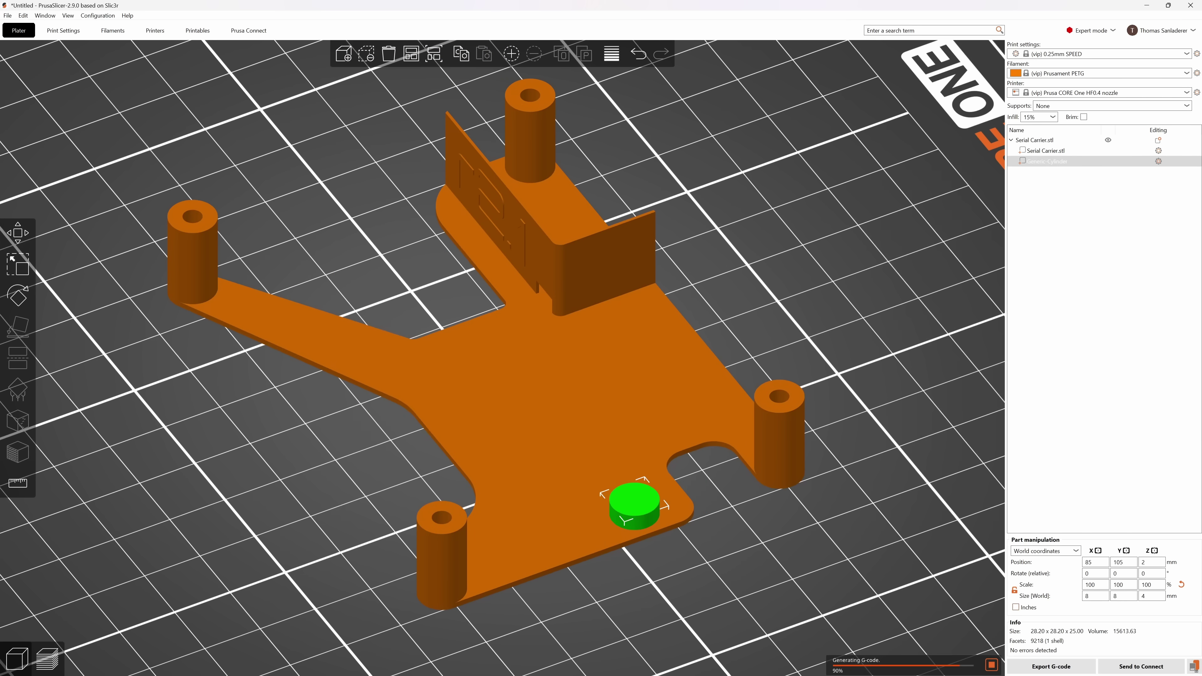
pyautogui.press('Escape')
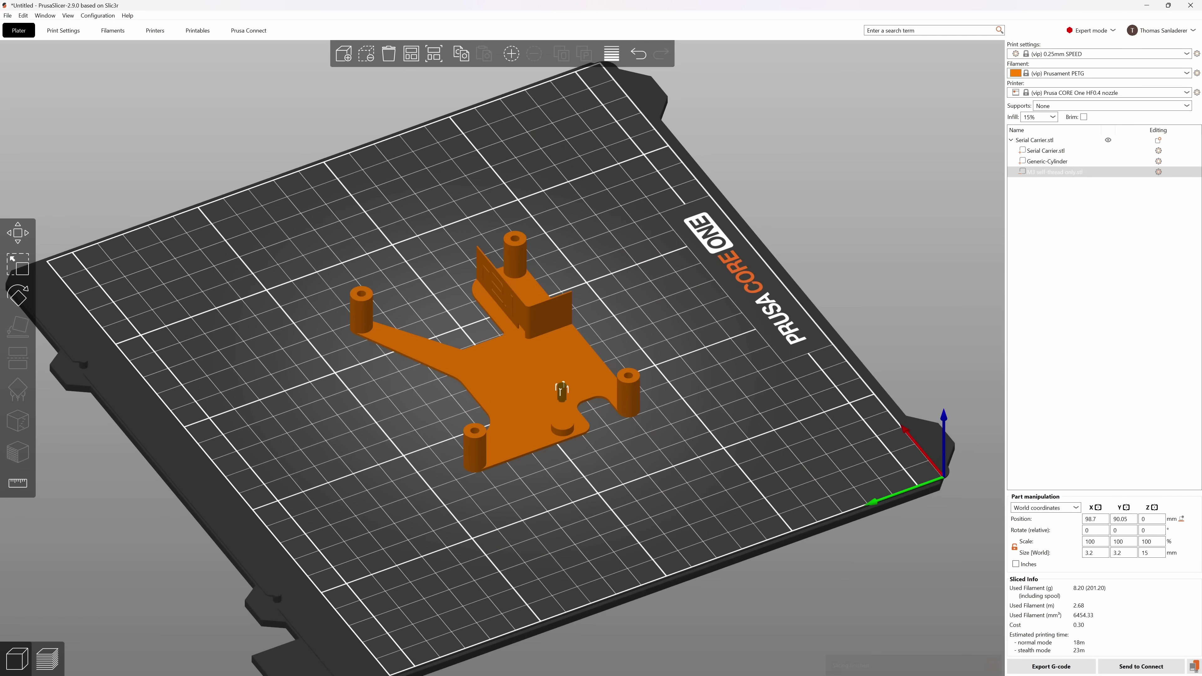
# Duplicate the cylinder and M3 thread pair as a second boss and slice the carrier.
pyautogui.press('z')
pyautogui.hotkey('ctrl', 'c')
pyautogui.hotkey('ctrl', 'v')
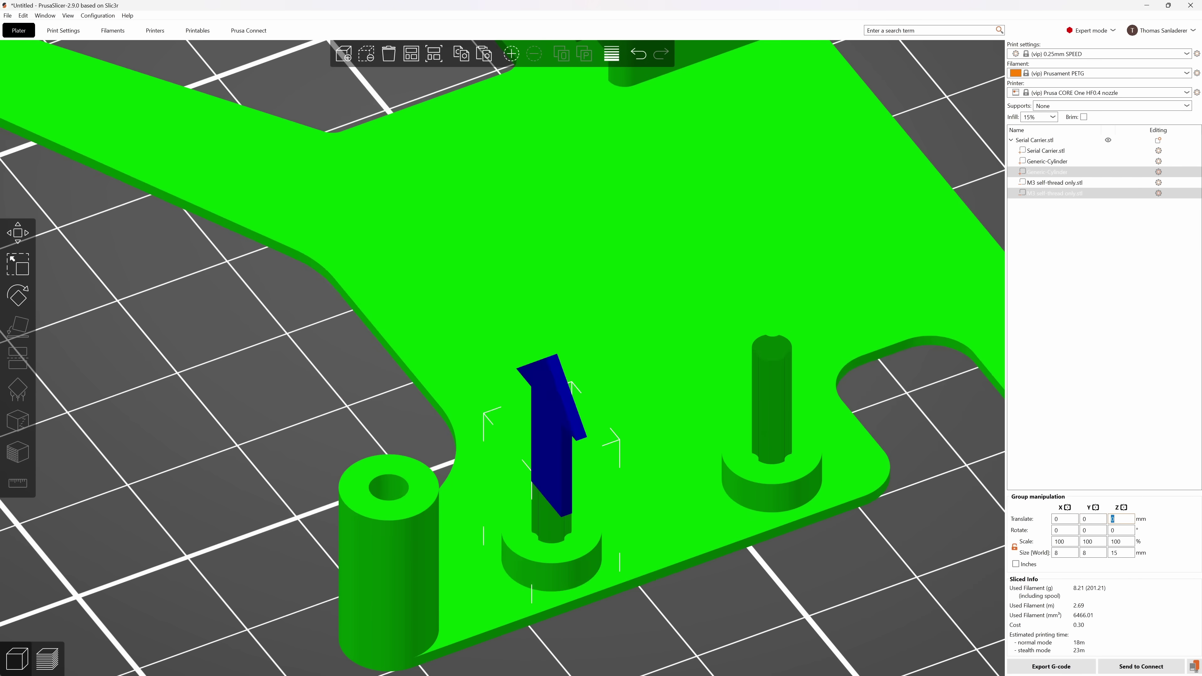
pyautogui.press('Tab')
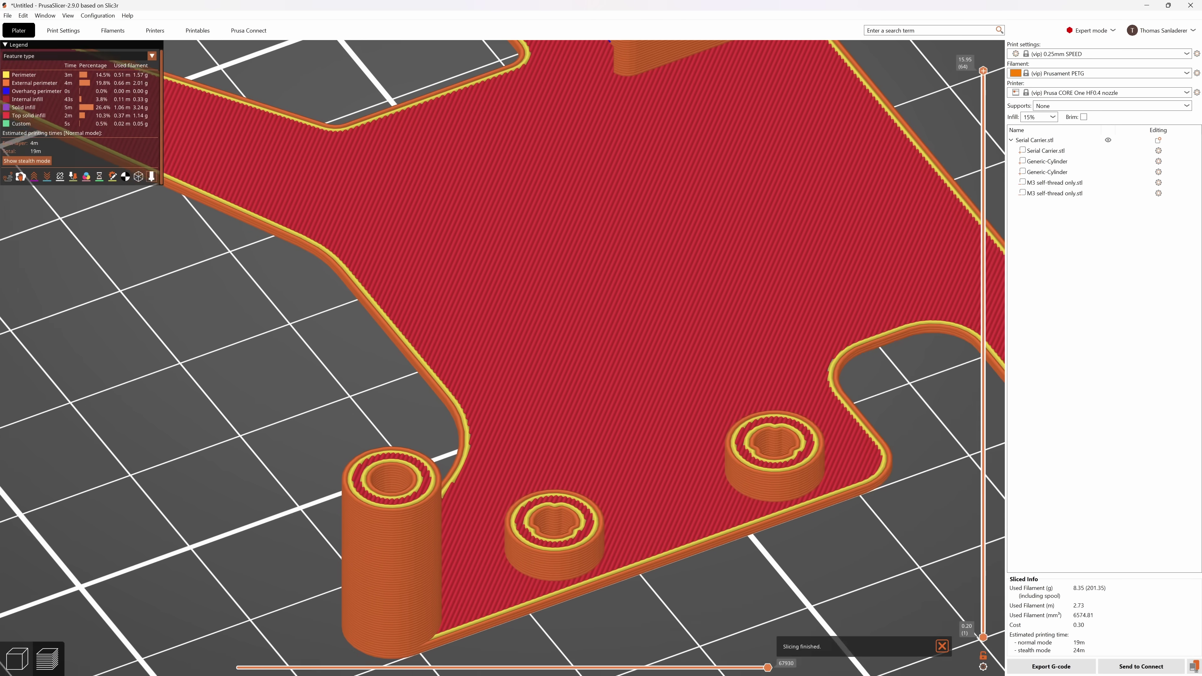
pyautogui.scroll(5, 567, 378)
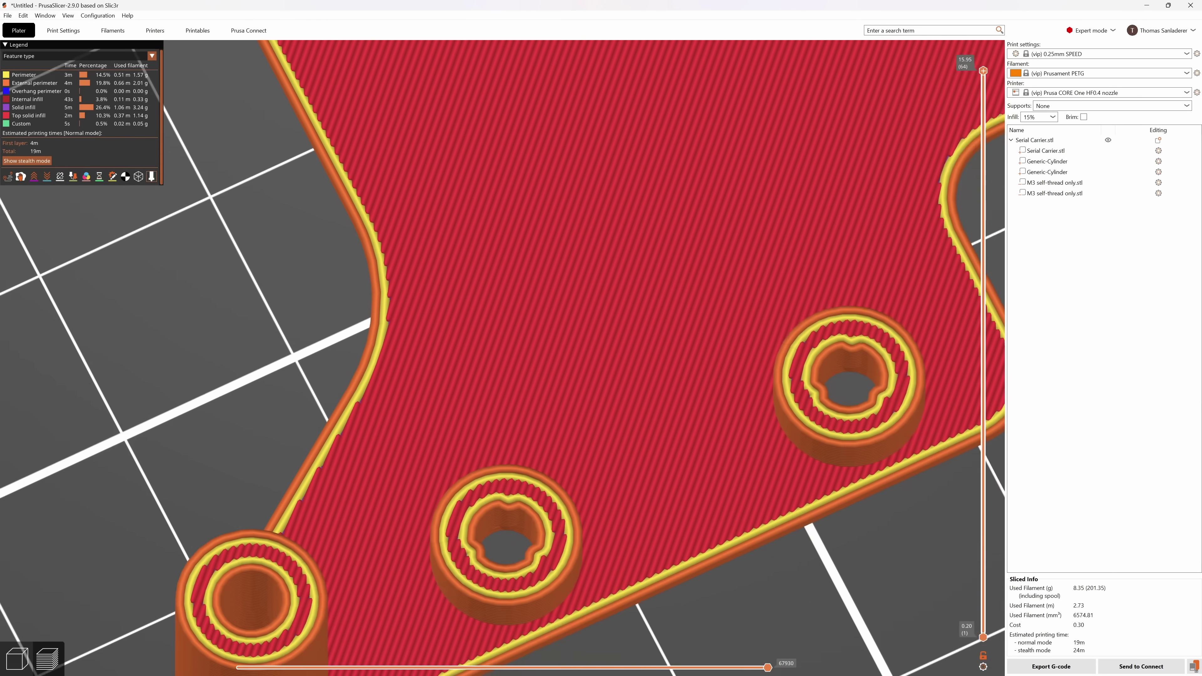
pyautogui.hotkey('alt', 'f')
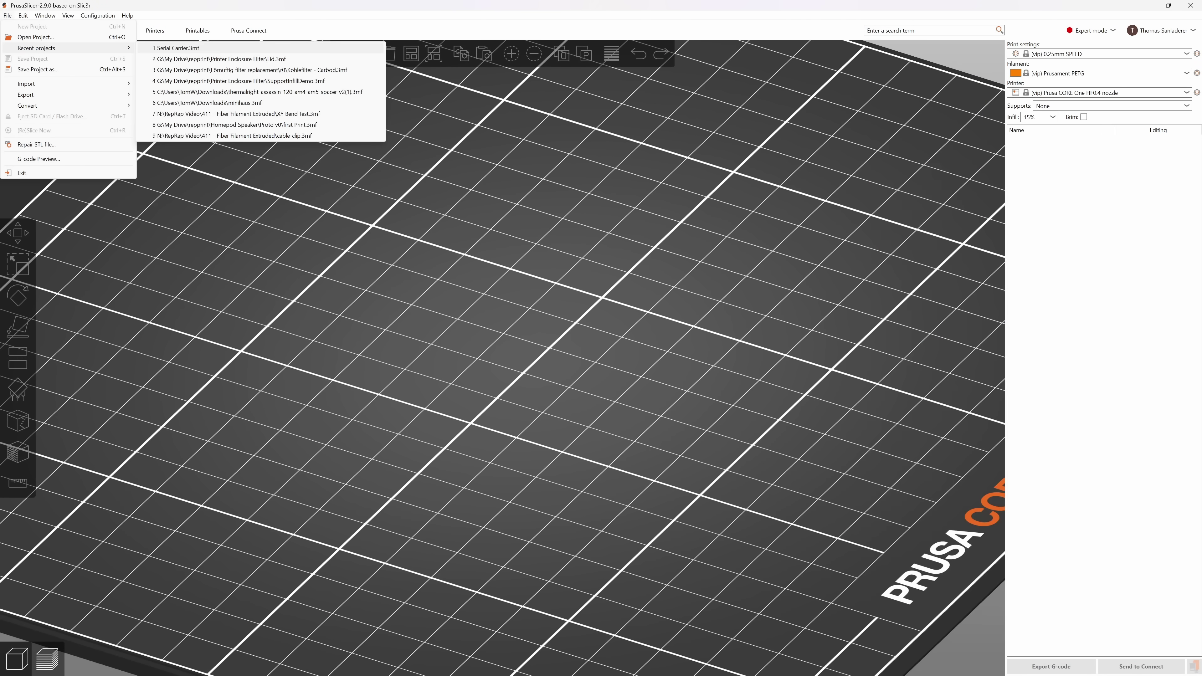
# Reopen Serial Carrier.3mf and reload the Serial Carrier.stl part from disk.
pyautogui.press('Return')
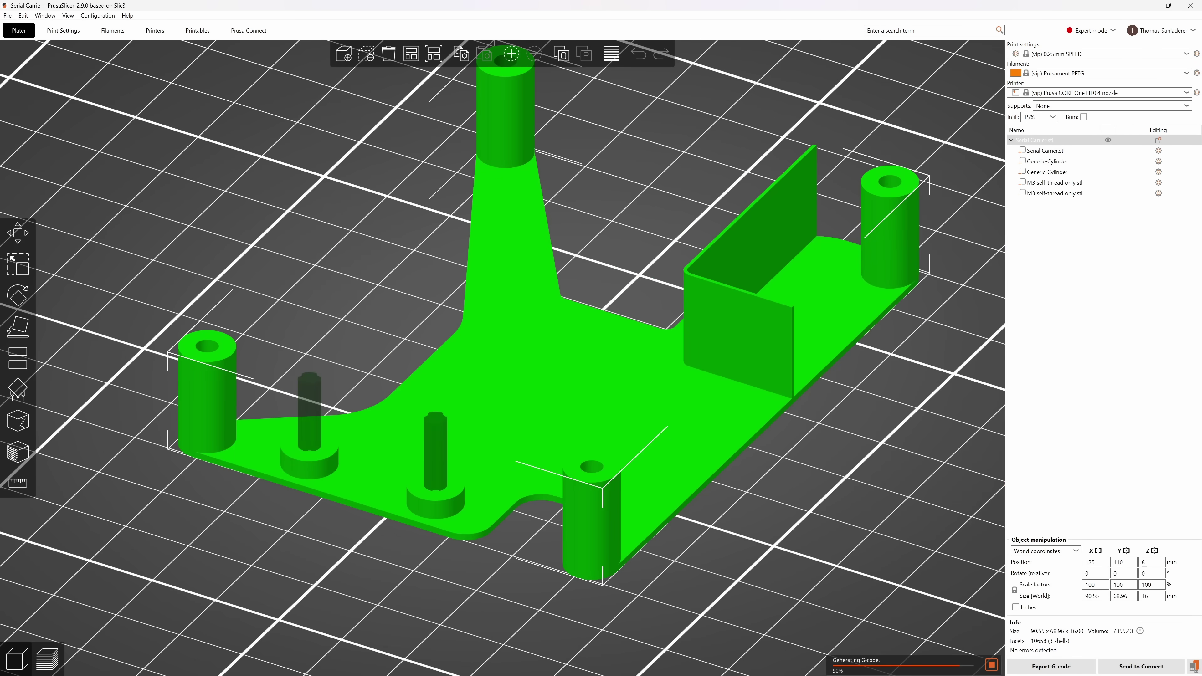
pyautogui.rightClick(1051, 149)
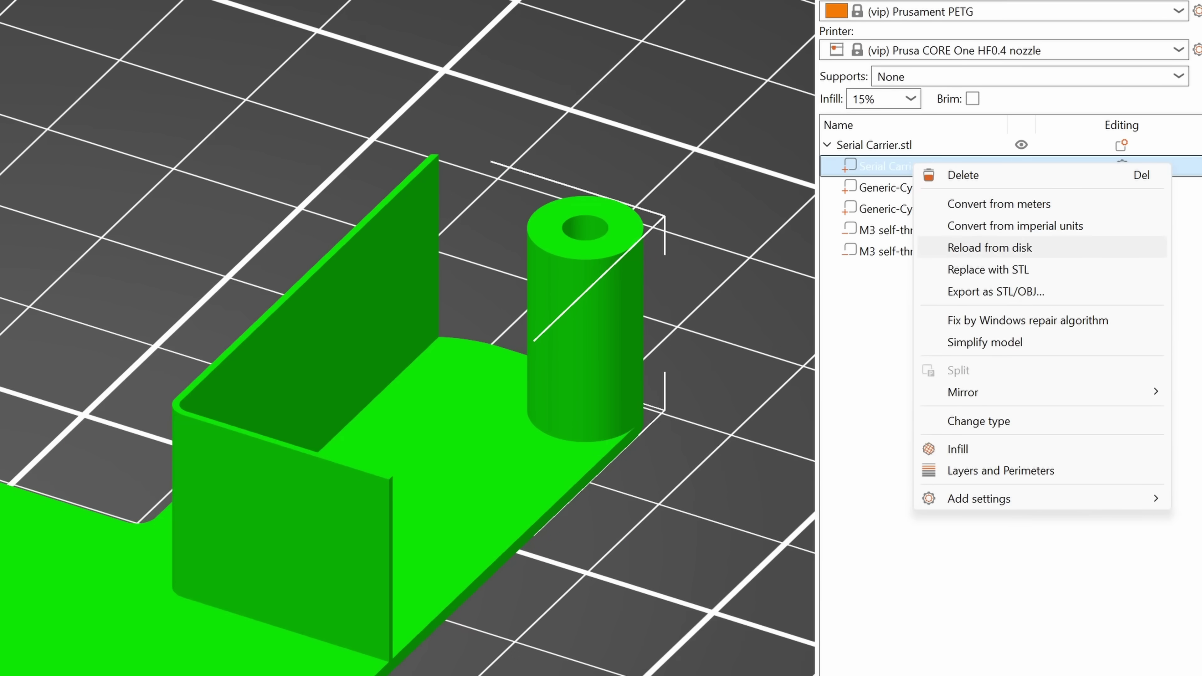
pyautogui.click(989, 247)
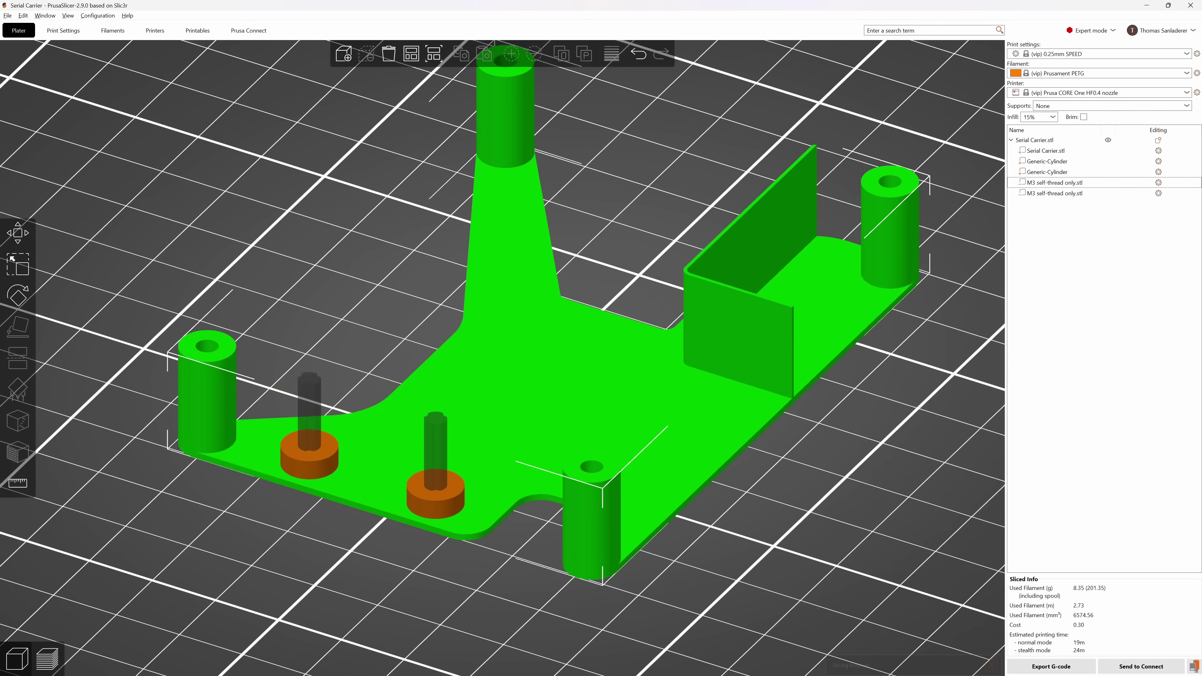
# View the reloaded carrier sliced, estimating 9.77 g and a 19m print.
pyautogui.scroll(5, 501, 332)
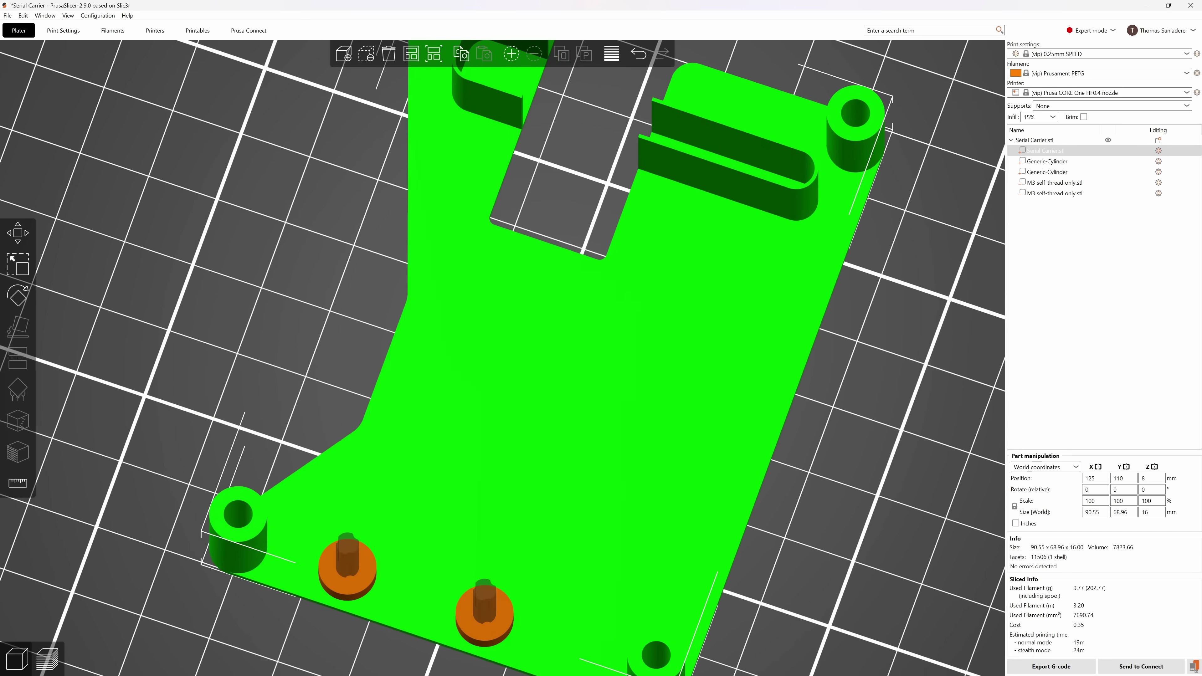
pyautogui.scroll(-5, 502, 331)
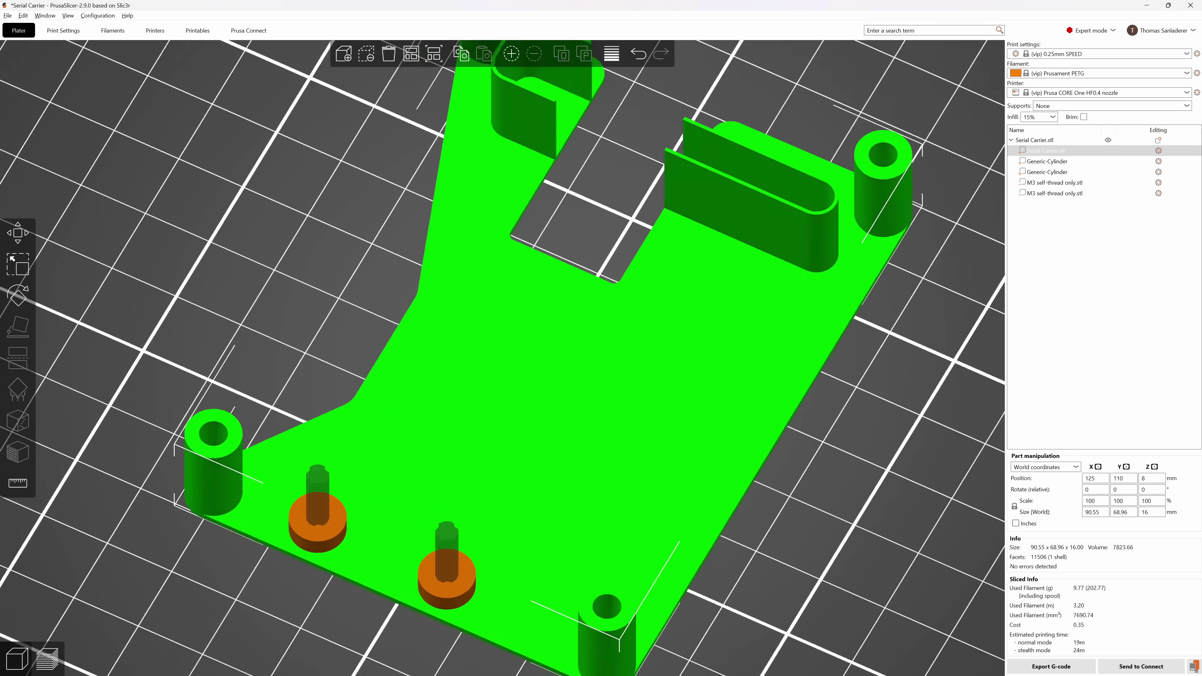
pyautogui.moveTo(567, 331); pyautogui.dragTo(426, 307)
pyautogui.press('Tab')
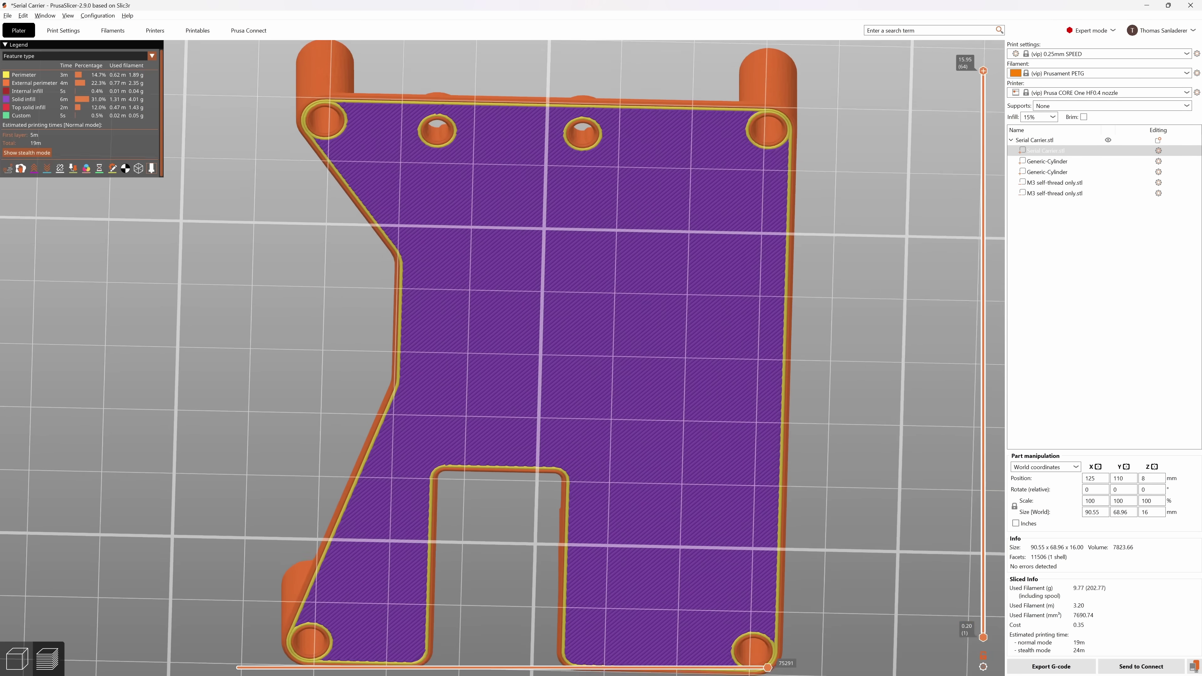